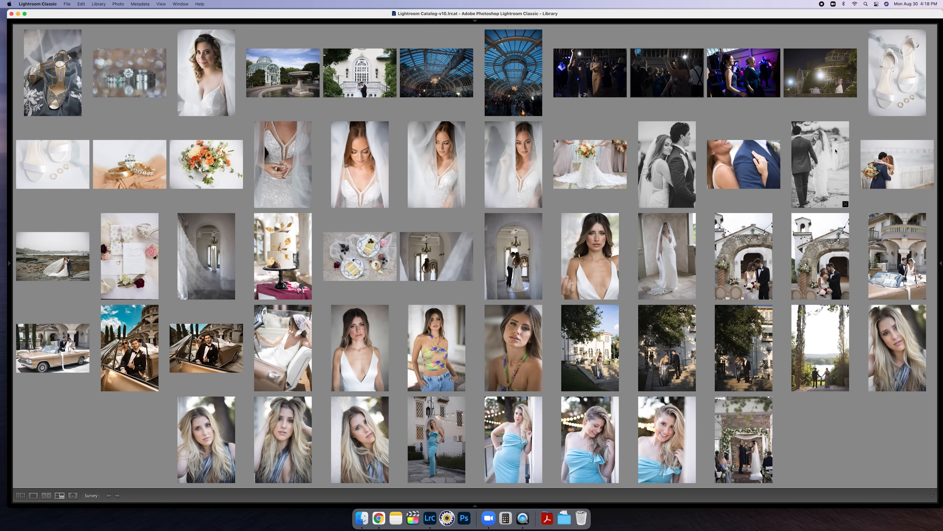
Step: Open the greenhouse and fountain photo in the Develop module and apply the "VJS - Bright and Vibrant" preset
key(shift+Tab)
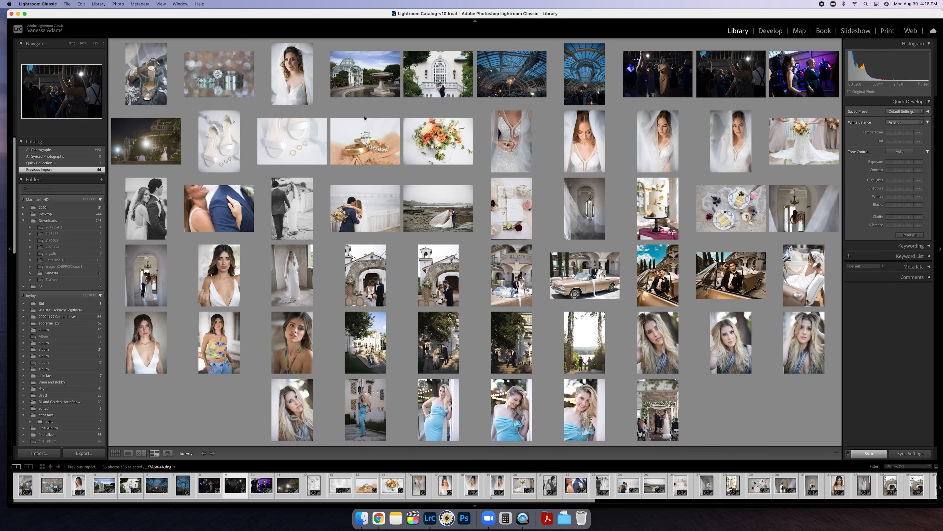
double_click(364, 74)
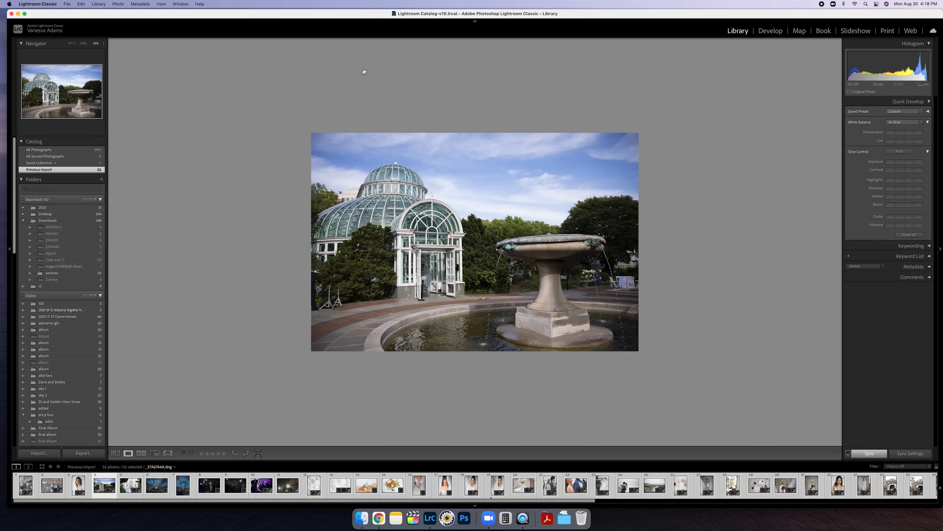
key(super+equal)
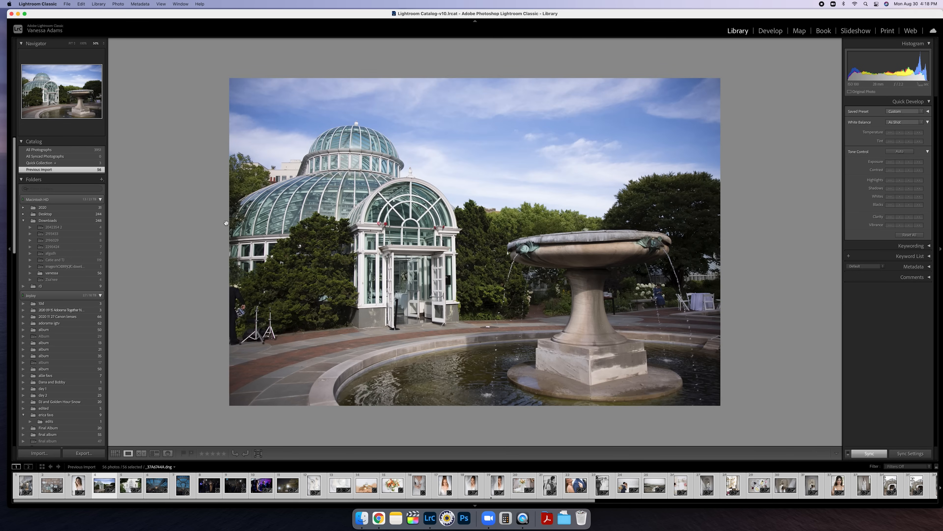
click(771, 32)
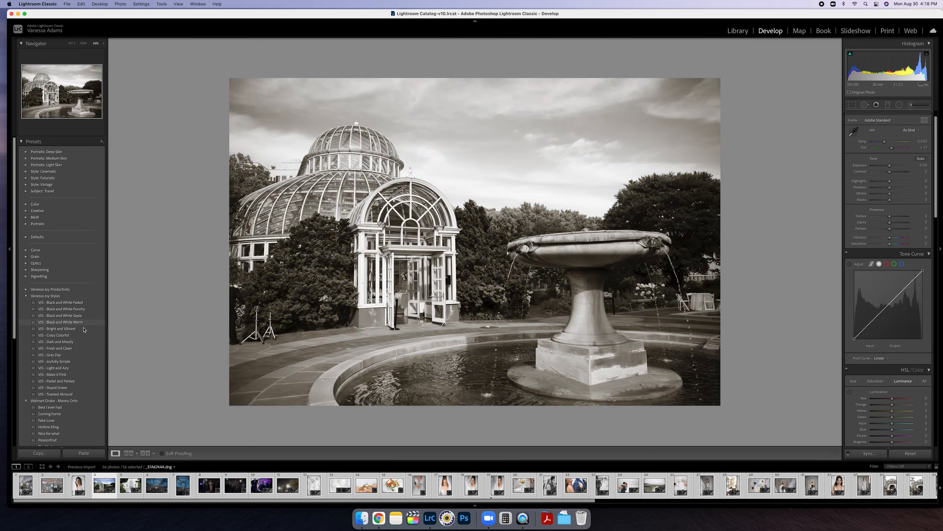
click(83, 329)
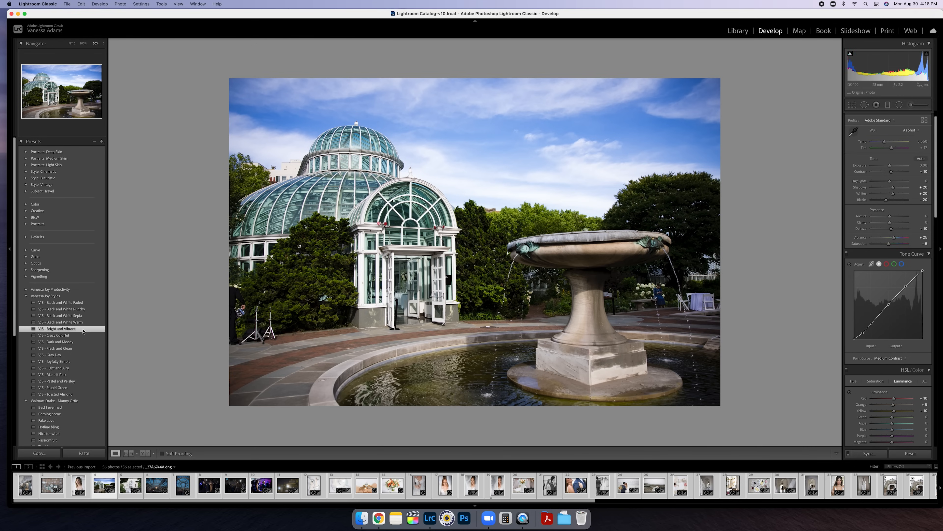
Step: Apply the "VJS - Bright and Vibrant" preset to the horizontal and vertical photos of the glass conservatory ceiling
click(166, 477)
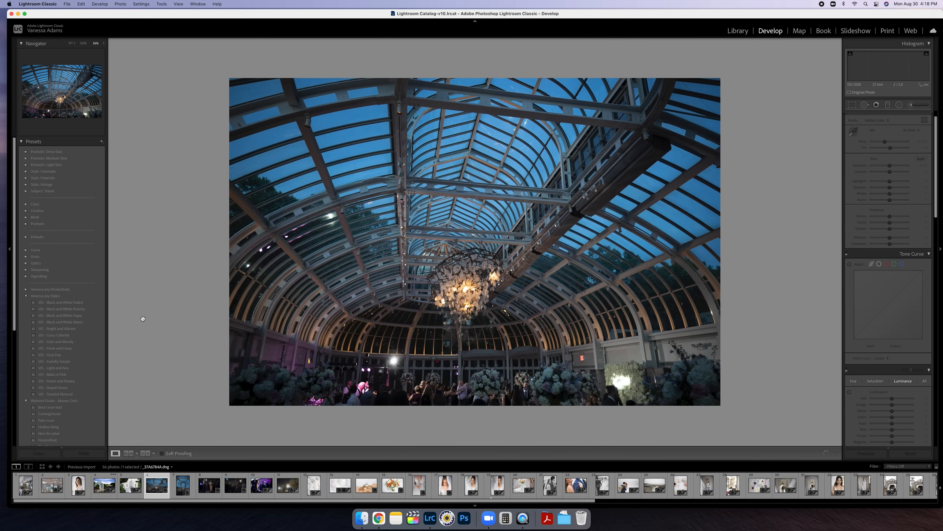
click(86, 329)
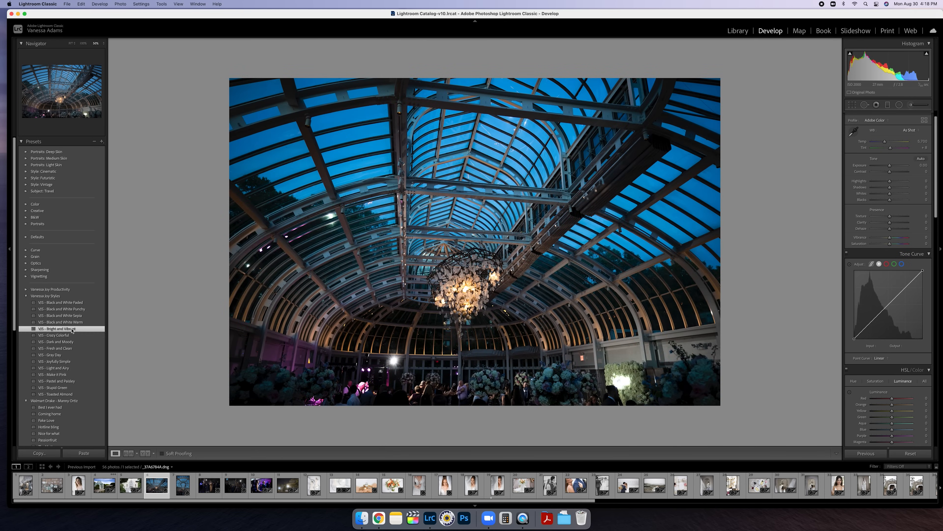
click(188, 494)
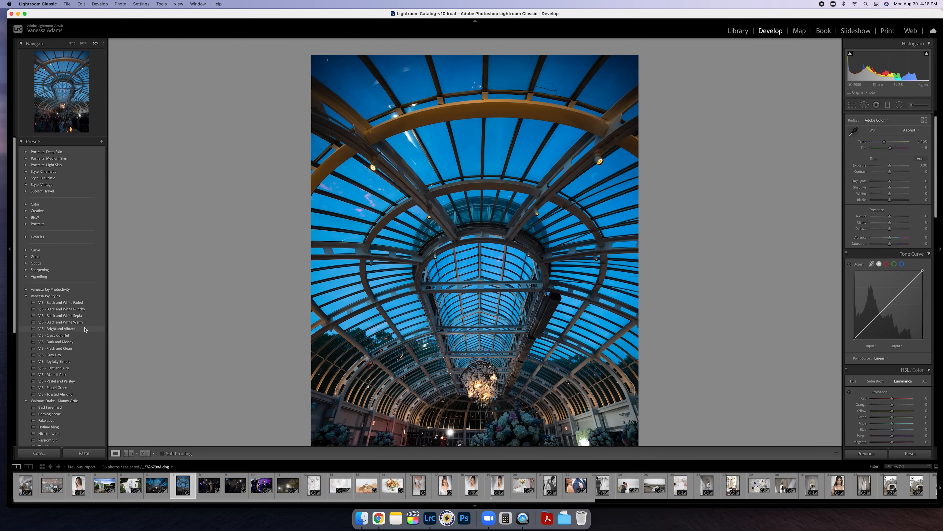
click(82, 329)
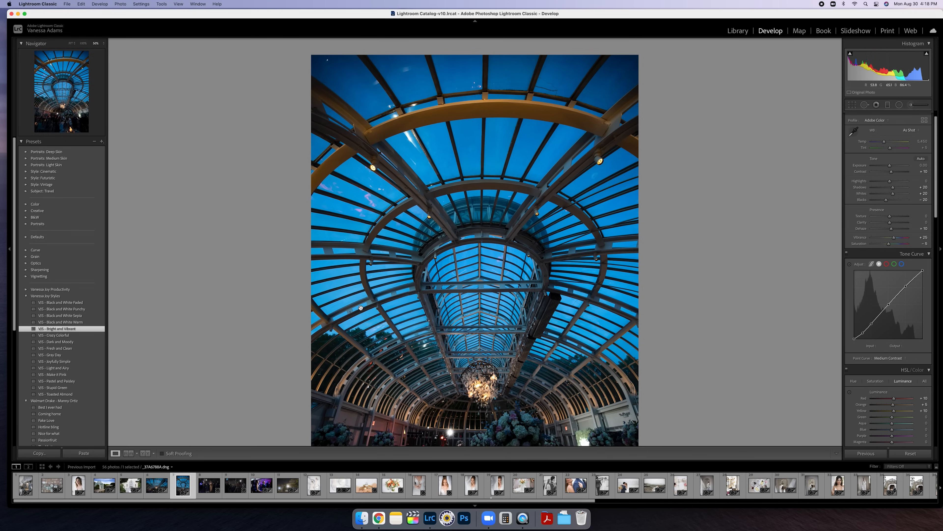
Step: Lower the Highlights of the greenhouse and fountain photo to about -50
click(111, 482)
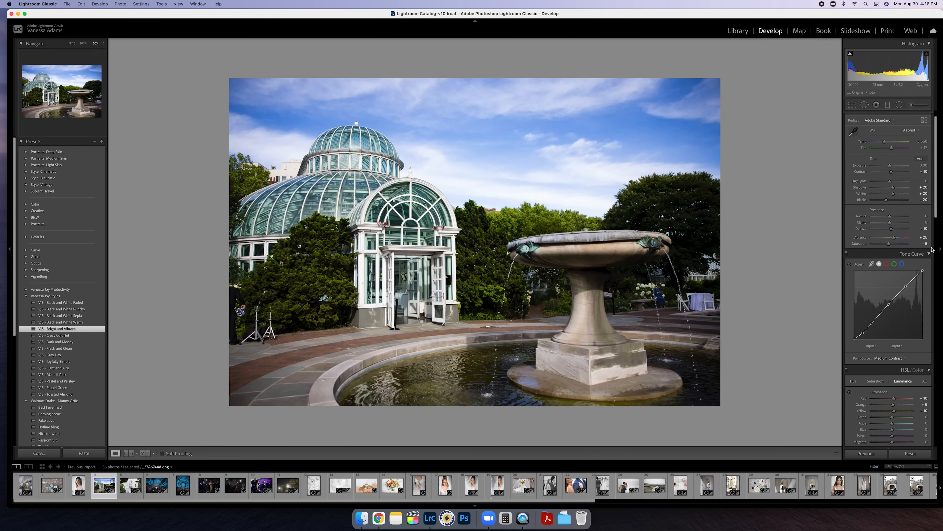
mouse_move(890, 181)
mouse_down()
mouse_move(849, 181)
mouse_move(913, 182)
mouse_move(853, 183)
mouse_move(879, 182)
mouse_up()
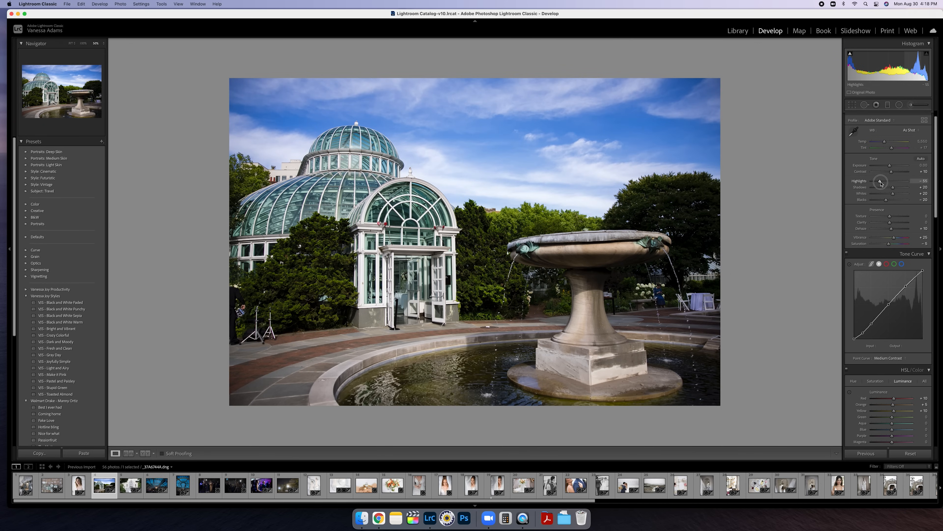
Step: Inspect the guests in the horizontal conservatory ceiling photo up close and raise its Shadows to +44 and Blacks to -9
click(161, 479)
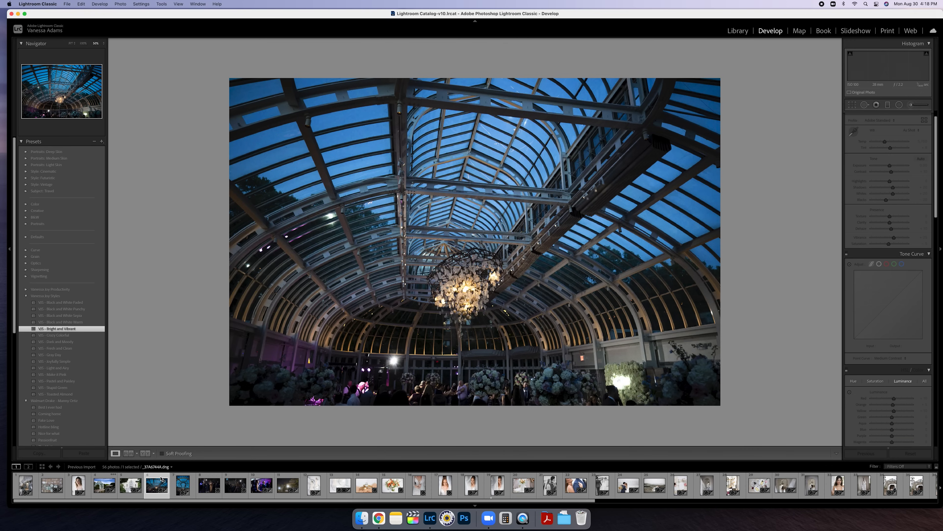
click(180, 479)
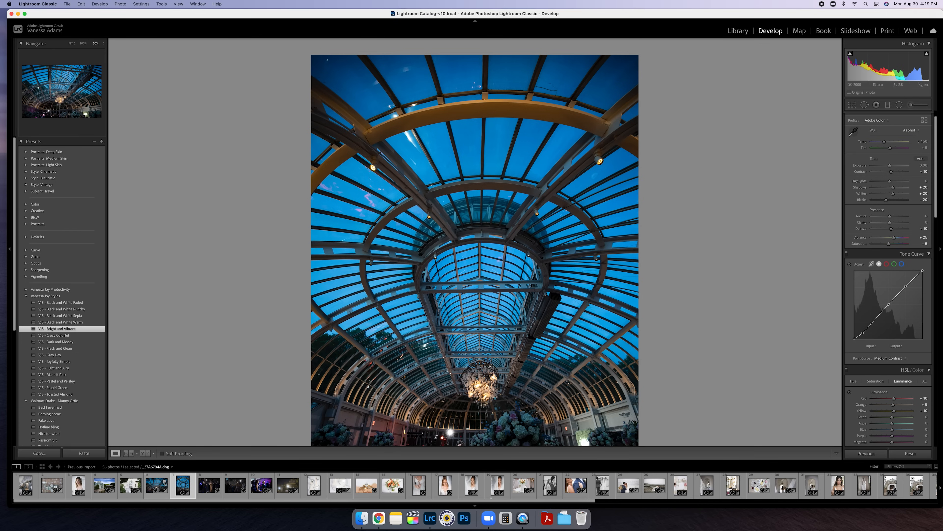
click(164, 480)
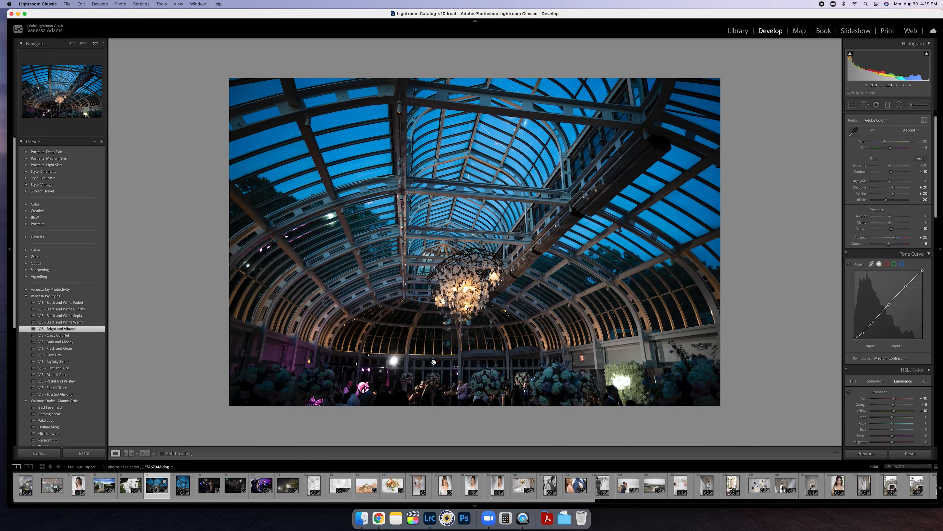
key(super+equal)
key(super+equal)
drag(435, 387, 438, 219)
drag(454, 350, 480, 267)
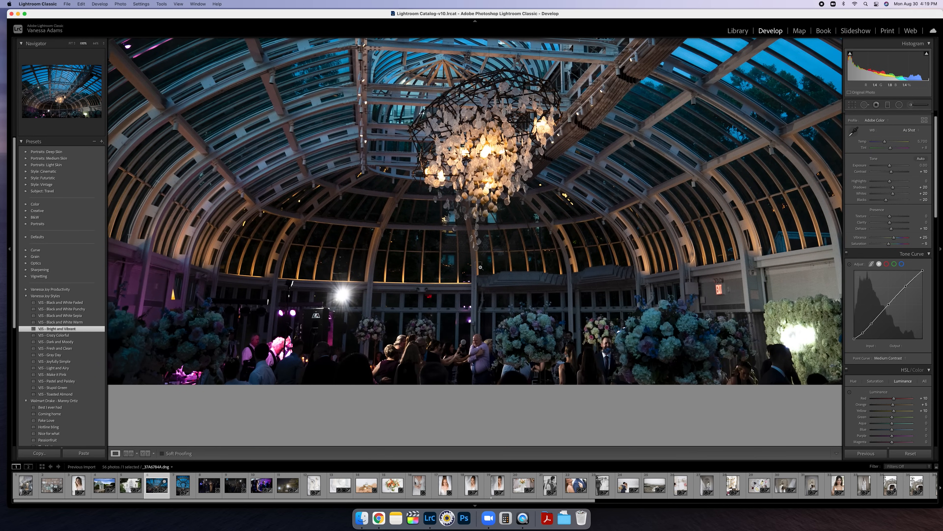
key(super+equal)
drag(474, 305, 506, 235)
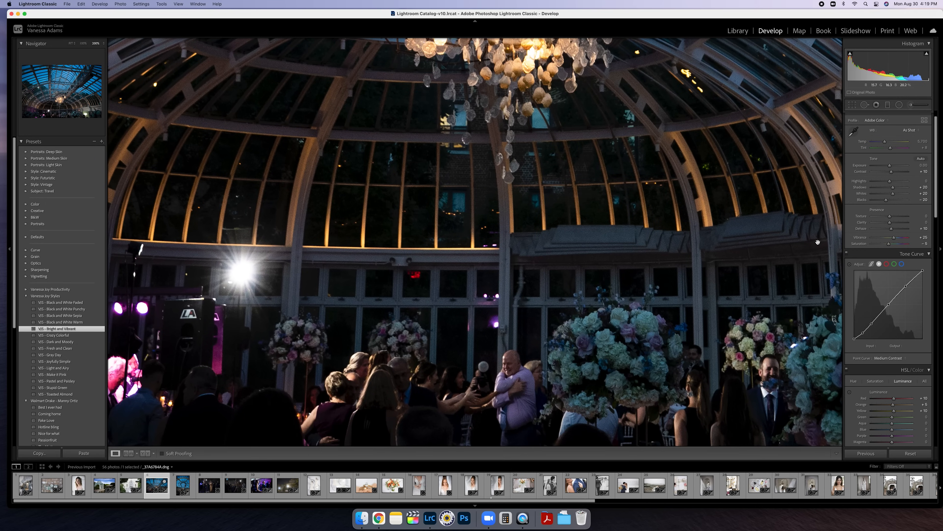
mouse_move(893, 188)
mouse_down()
mouse_move(901, 188)
mouse_move(888, 200)
mouse_up()
Step: Raise the luminance noise reduction of the horizontal conservatory photo to about 45
scroll(886, 245, down, 3)
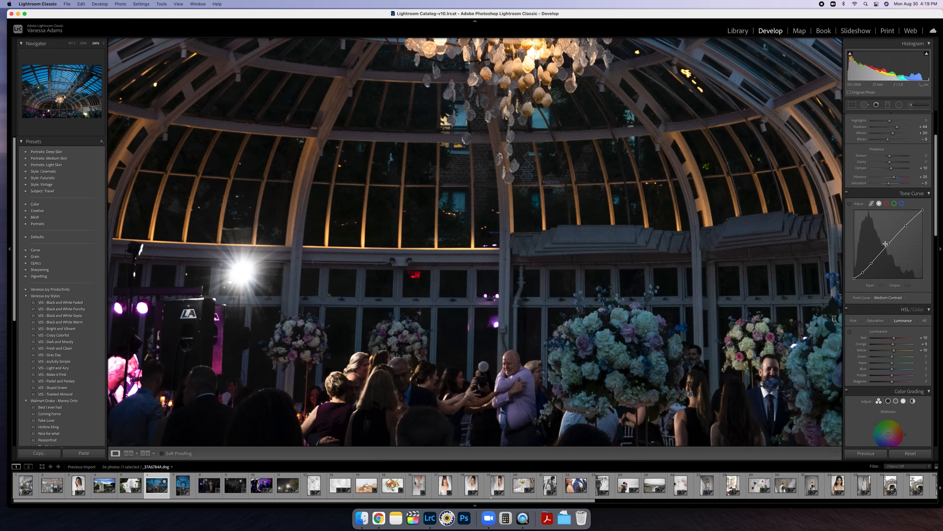
scroll(886, 243, down, 15)
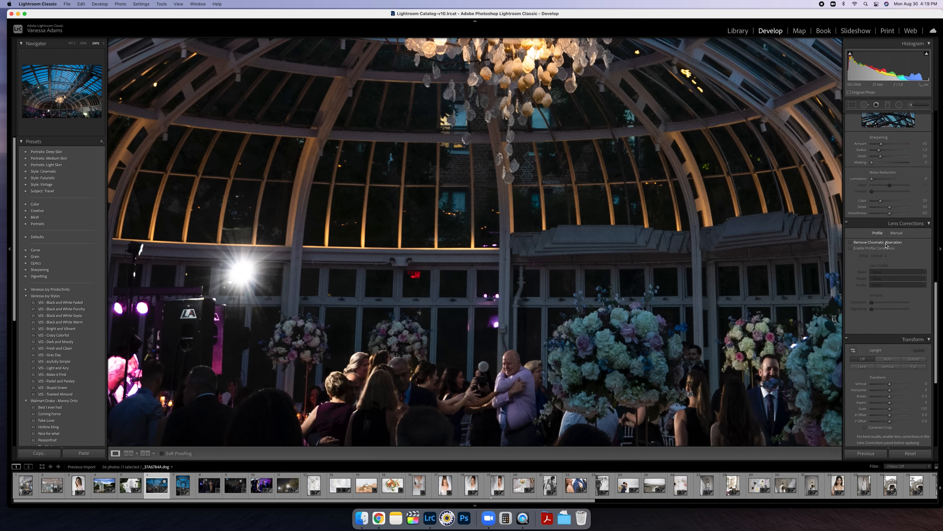
scroll(885, 244, up, 3)
drag(872, 224, 889, 225)
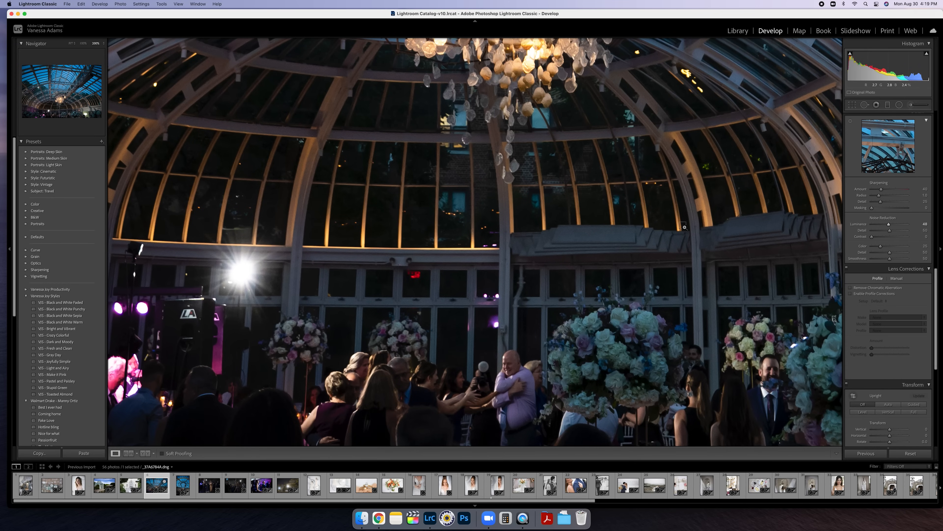
Step: Apply the settings of the previous photo to the vertical conservatory ceiling photo
key(super+minus)
key(super+minus)
key(super+minus)
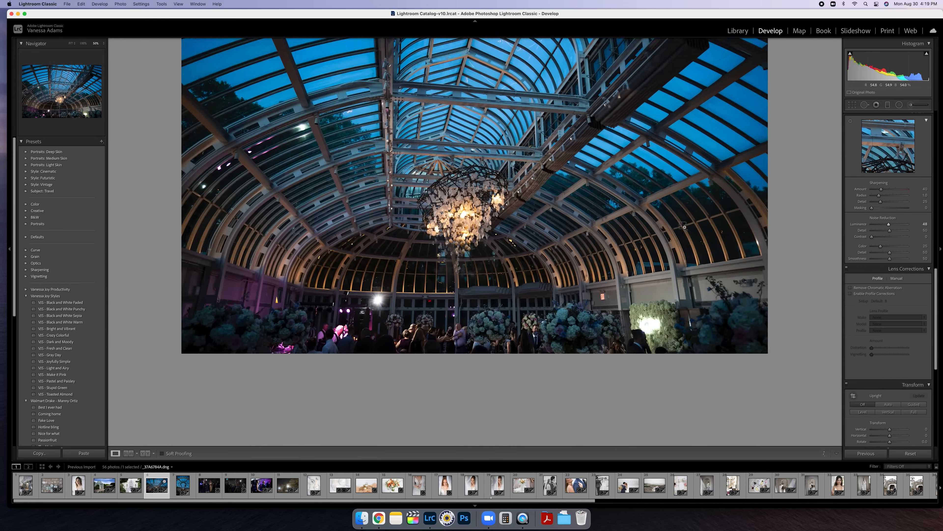
key(super+minus)
key(super+equal)
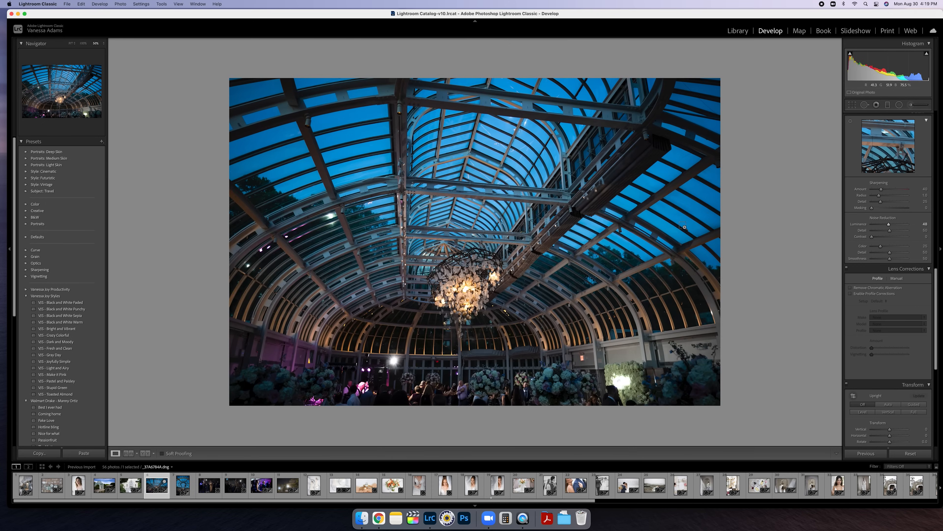
key(Right)
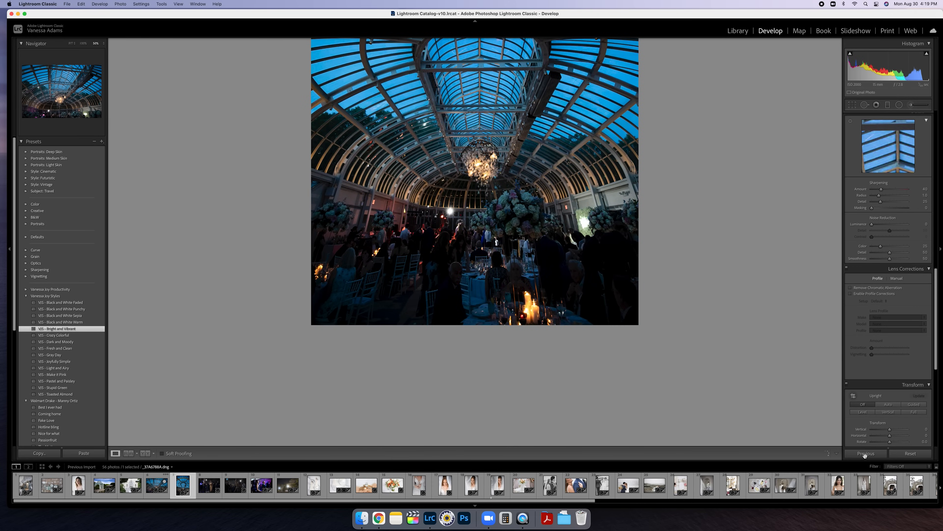
click(864, 454)
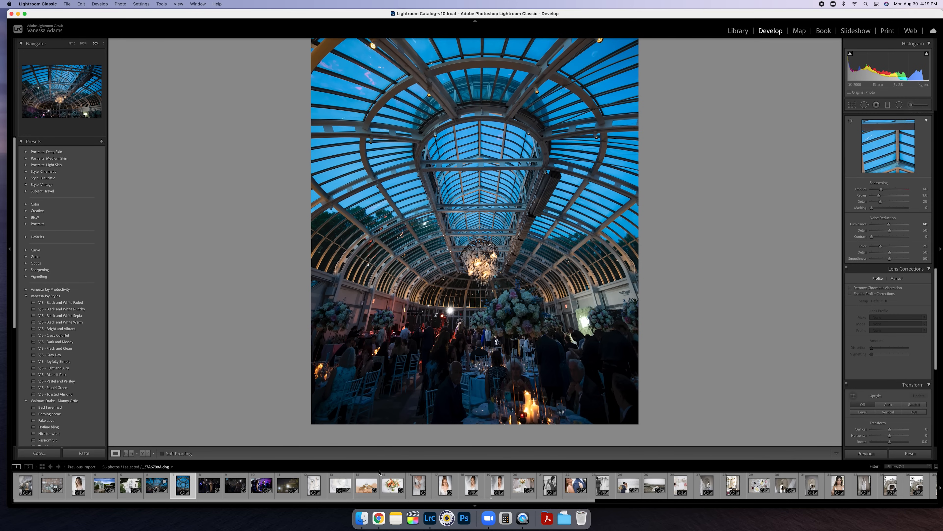
Step: Apply the "VJS - Fresh and Clean" preset to the orange and white bouquet photo
click(398, 479)
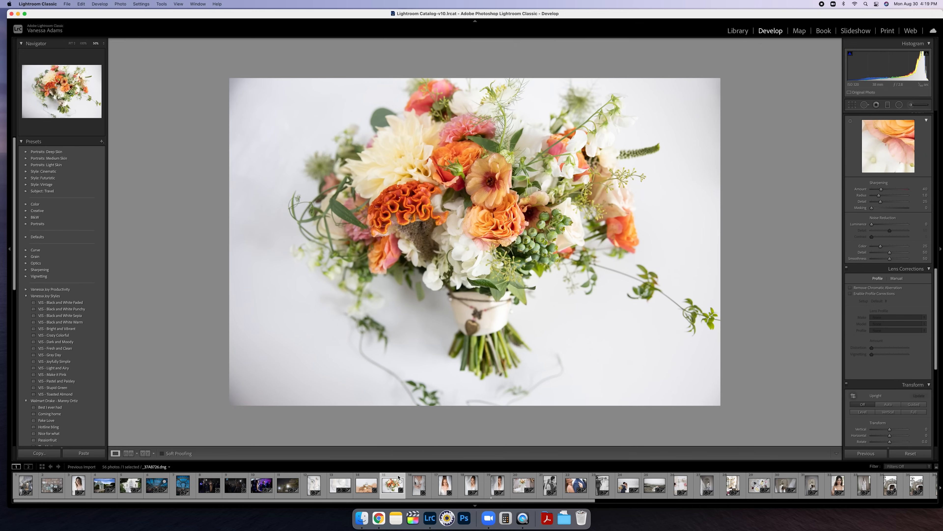
scroll(861, 401, up, 15)
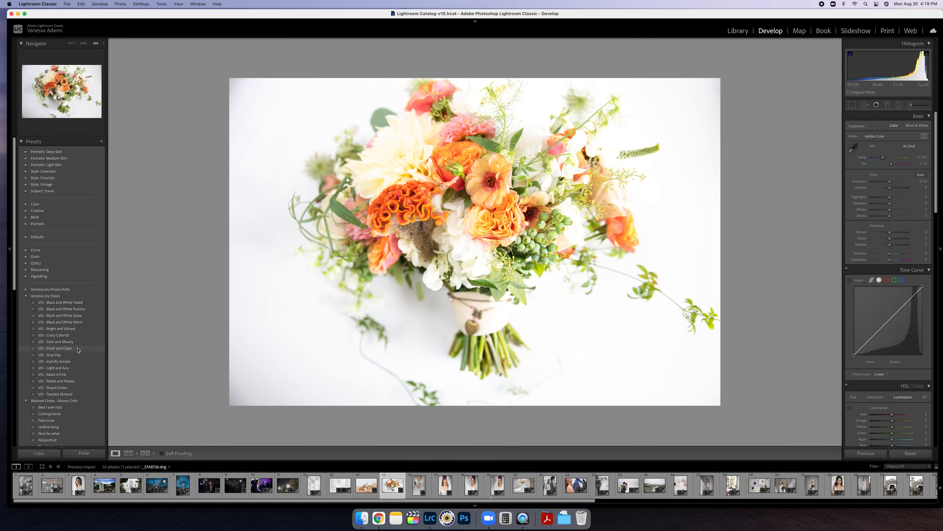
click(78, 348)
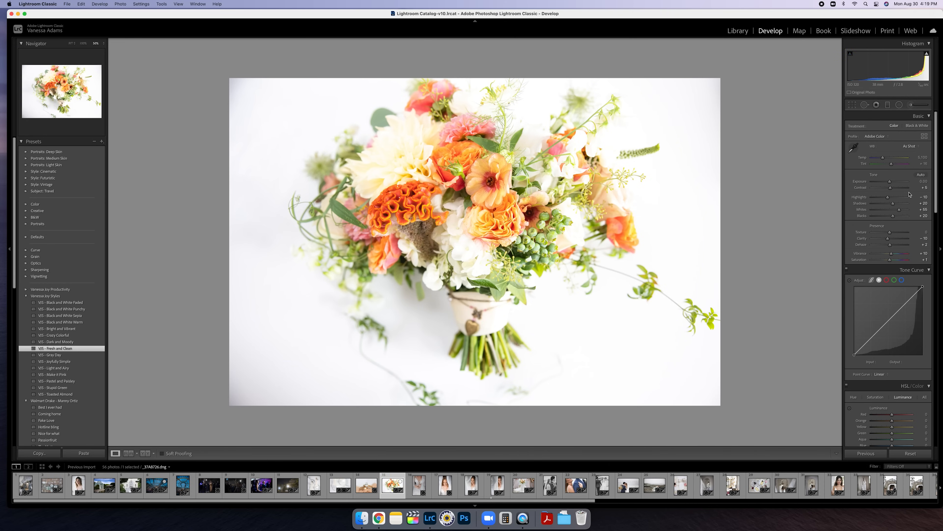
Step: Adjust the bouquet photo to Whites +8, Highlights -23, Clarity +16, Texture +17 and Blacks +25, and raise Dehaze slightly
click(891, 210)
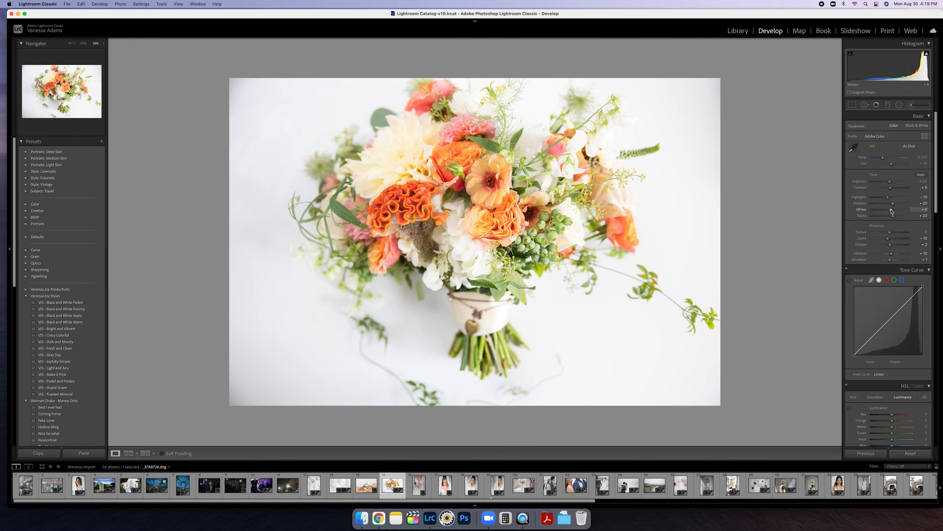
mouse_move(886, 198)
mouse_down()
mouse_move(846, 197)
mouse_move(926, 201)
mouse_move(826, 194)
mouse_move(885, 197)
mouse_up()
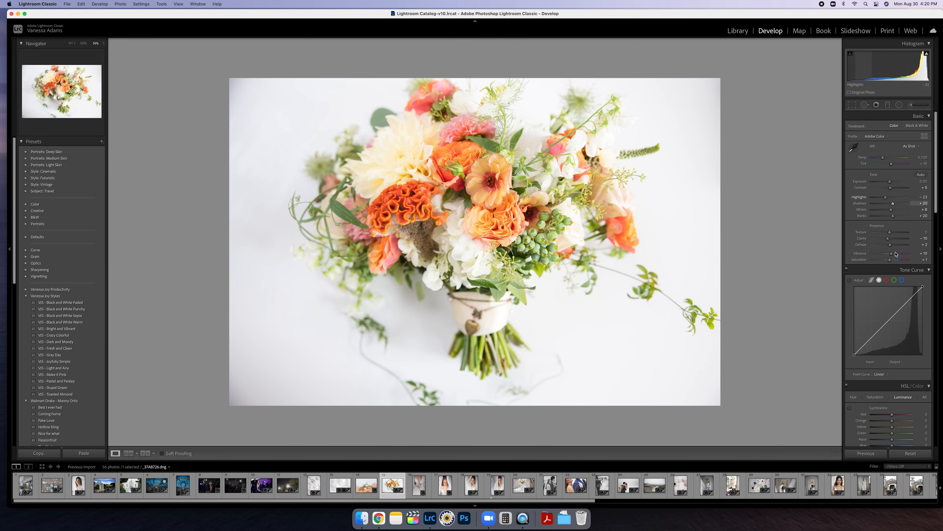
click(893, 238)
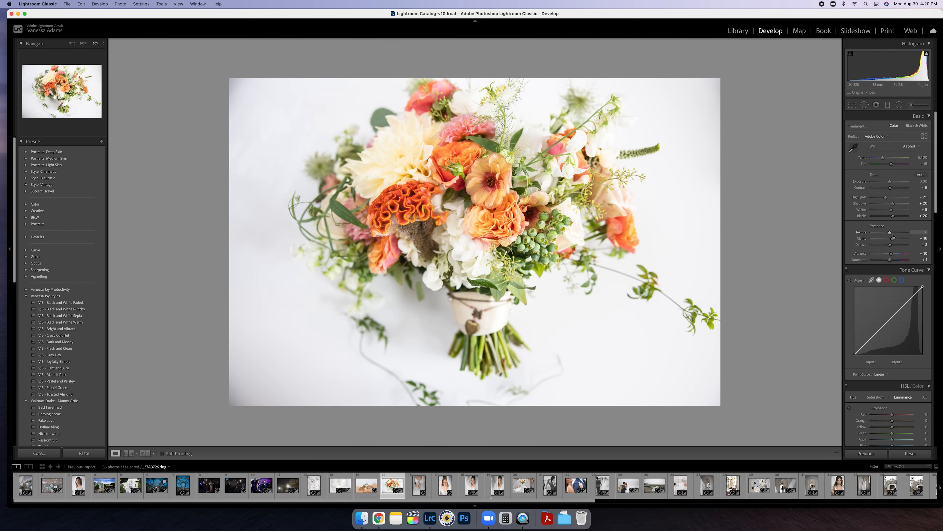
click(891, 245)
click(893, 216)
Step: Apply the bouquet photo's settings to the wedding rings close-up and to the horizontal sandals and rings photo
key(Left)
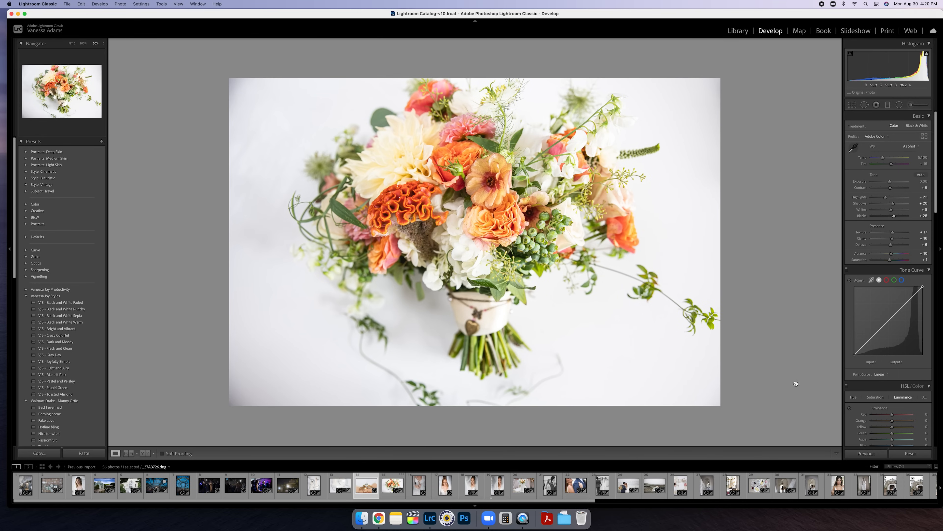
click(871, 454)
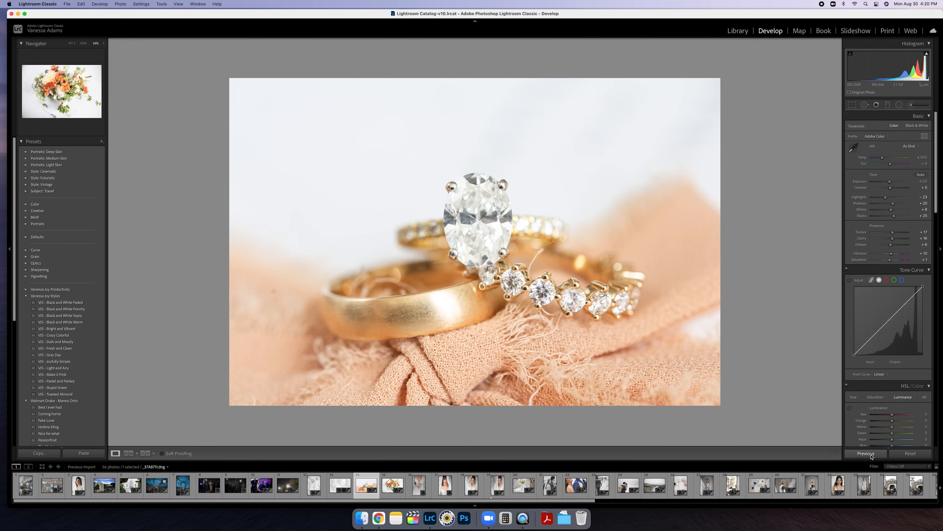
key(Left)
click(871, 454)
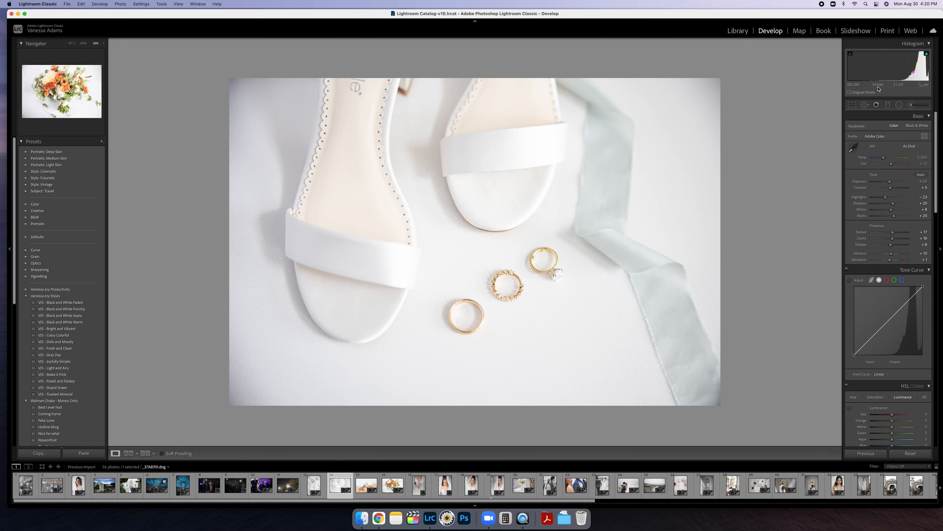
Step: Set the post-crop vignetting Amount to +30 on the horizontal sandals and rings photo
scroll(910, 249, down, 10)
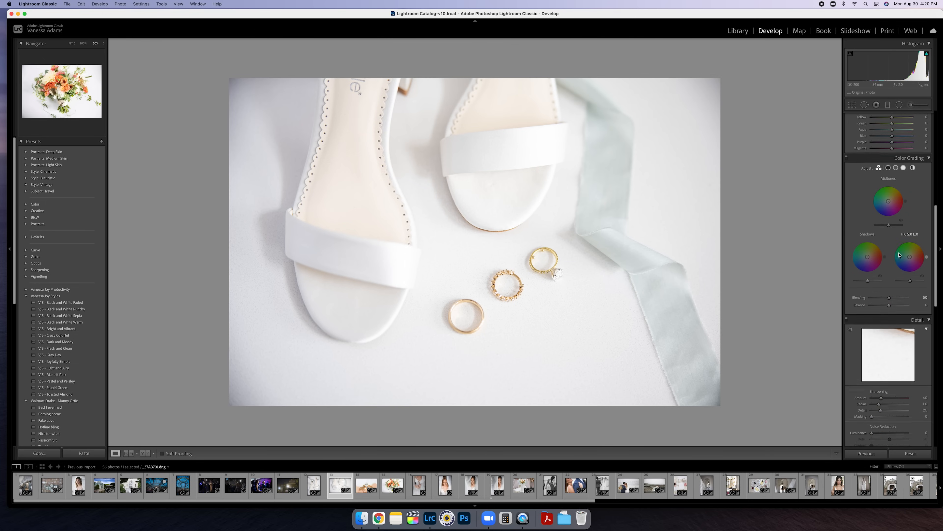
scroll(899, 255, down, 5)
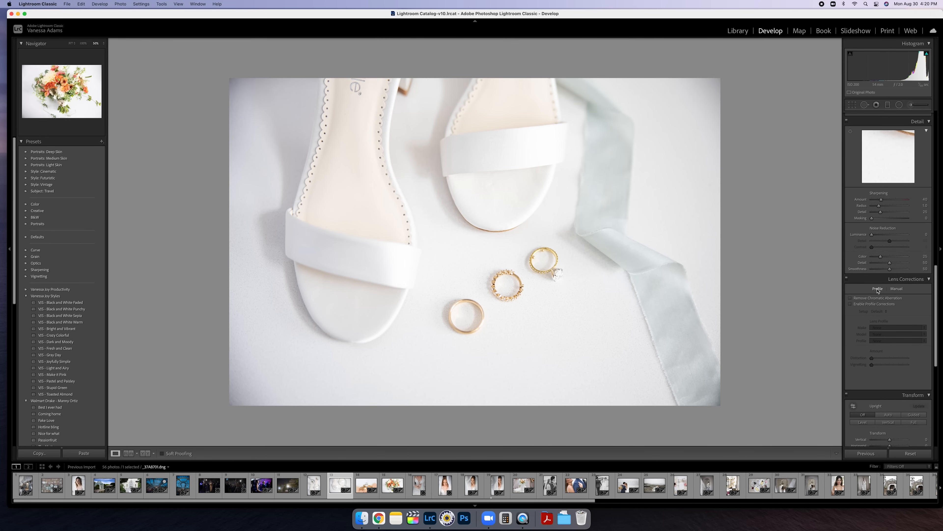
scroll(895, 257, down, 8)
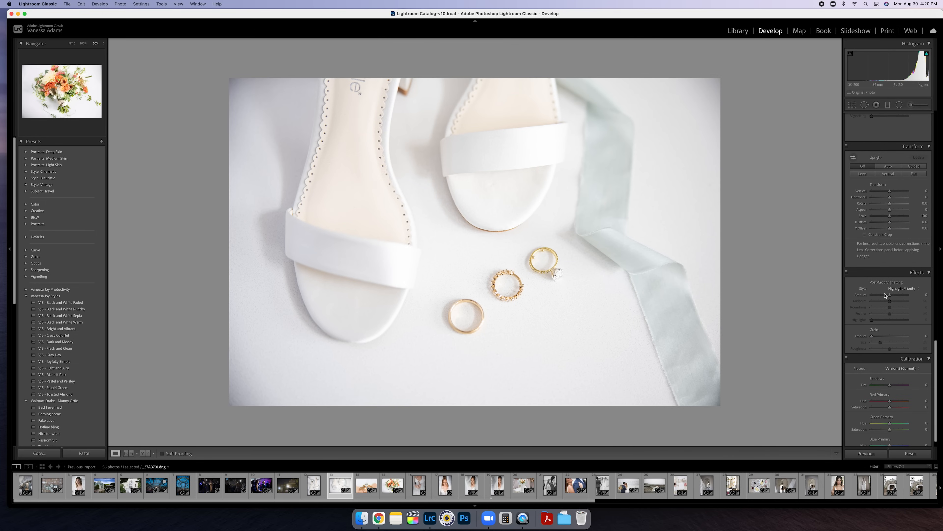
drag(891, 295, 895, 296)
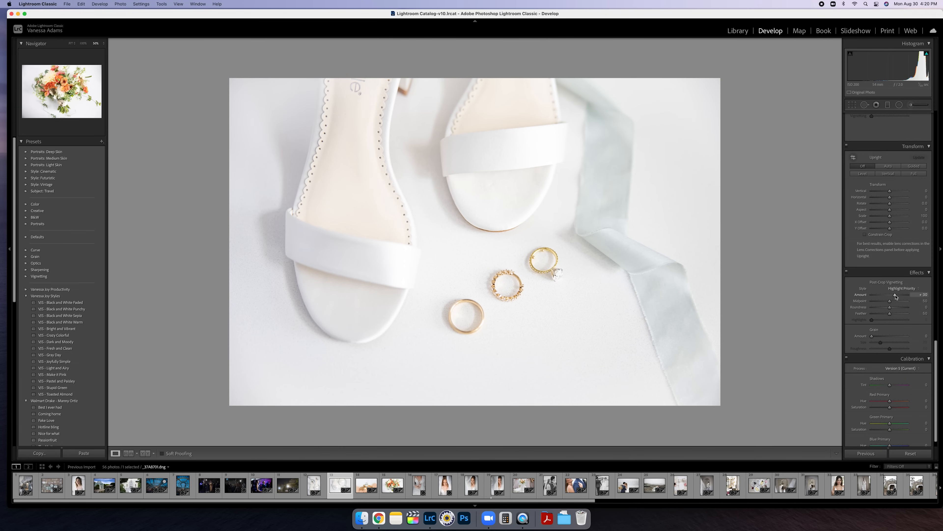
Step: Apply the horizontal sandals photo's settings to the vertical sandals and rings photo
key(Left)
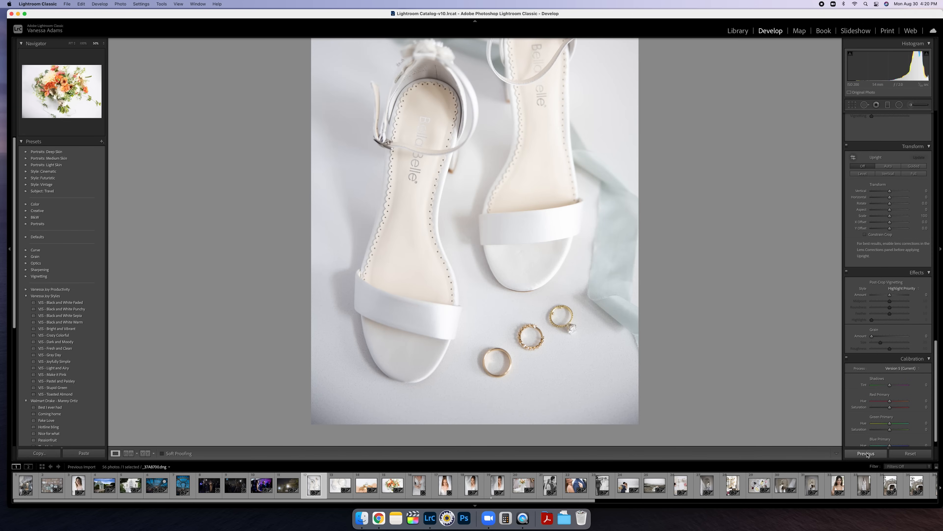
click(867, 453)
key(Left)
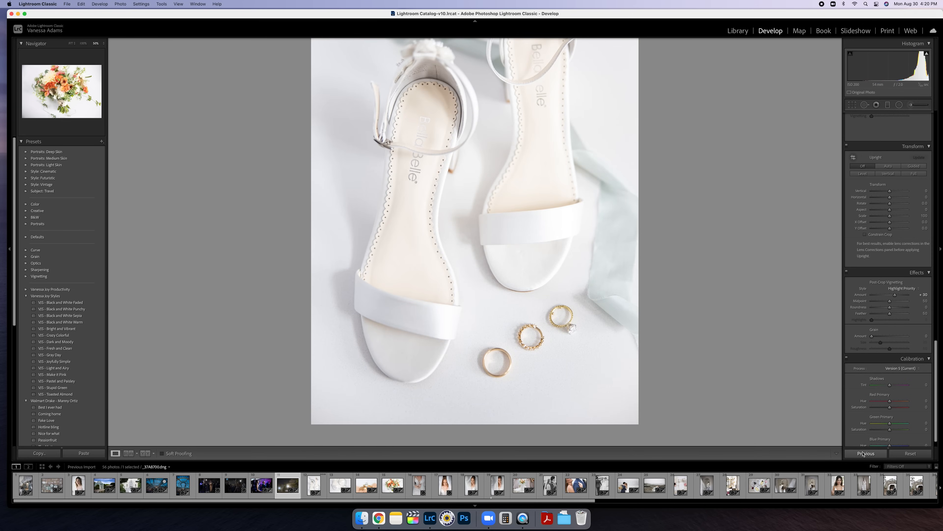
key(Right)
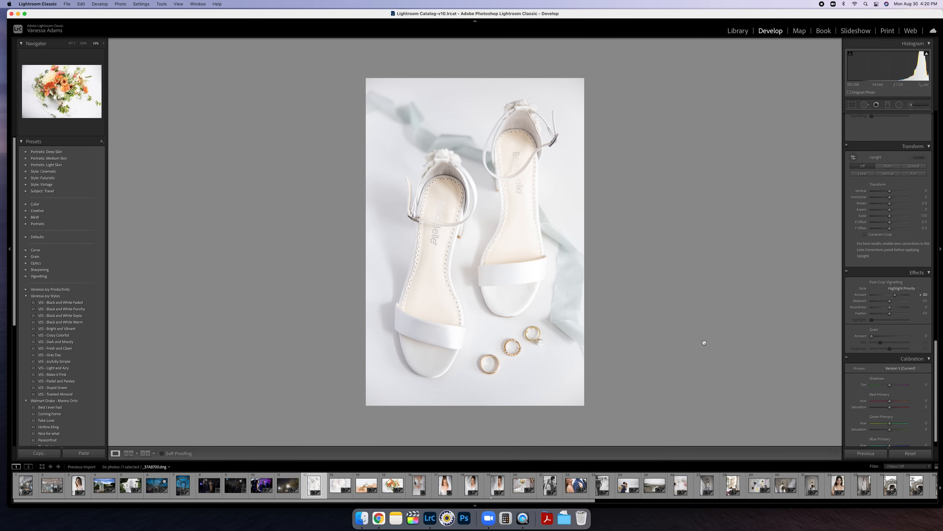
Step: Reset all develop settings of the night photo showing the couple outside the conservatory
key(Left)
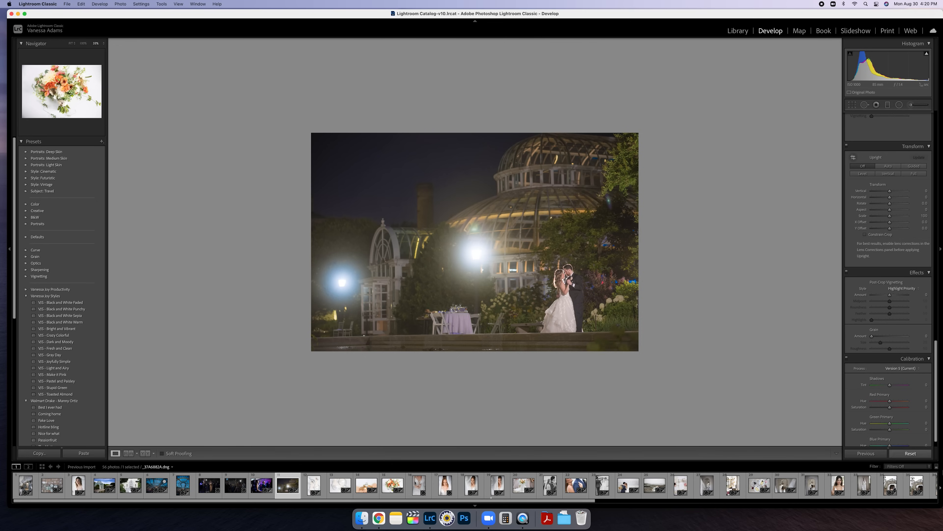
click(909, 453)
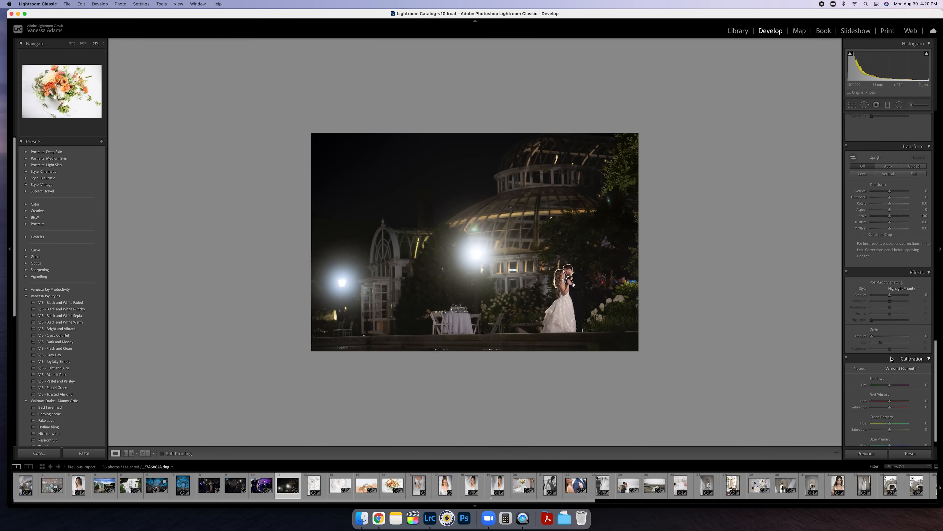
scroll(895, 360, up, 20)
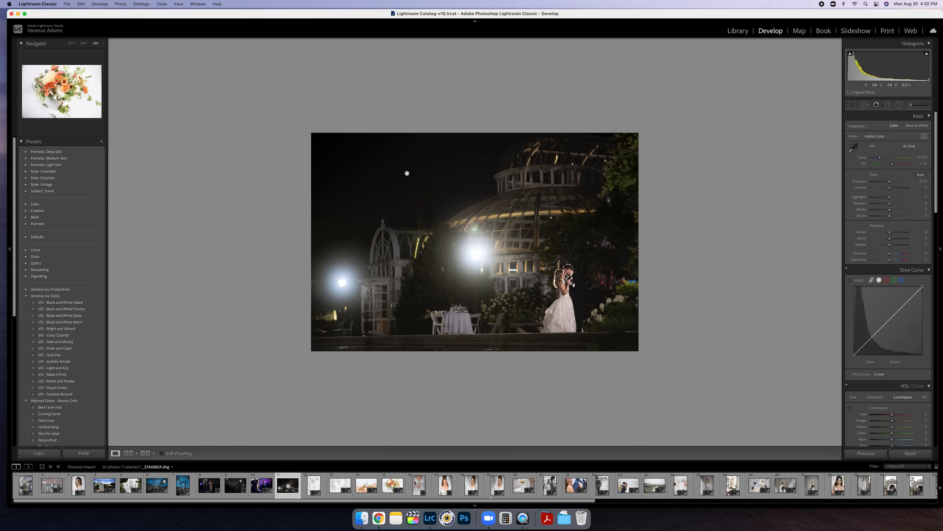
key(super+equal)
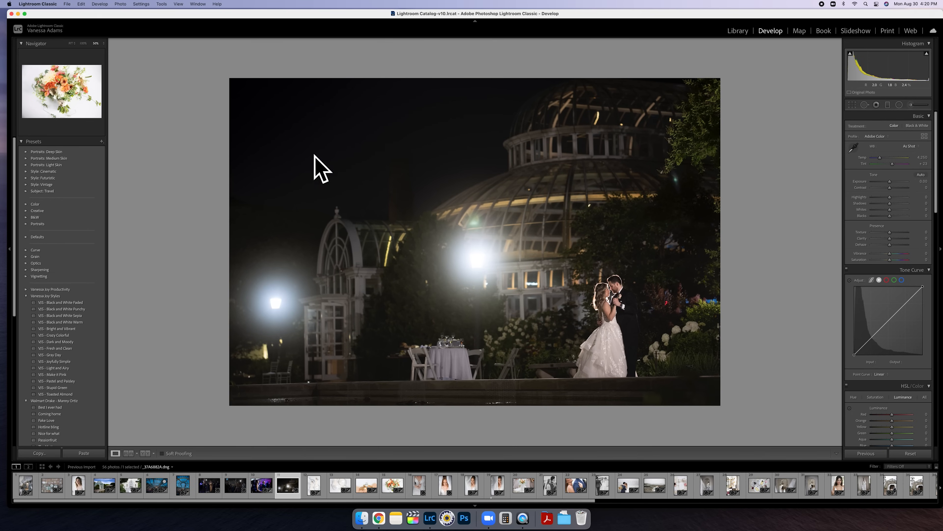
Step: Try a lift of the night photo's dark areas with Shadows +84 and Blacks at about +66
drag(889, 203, 910, 217)
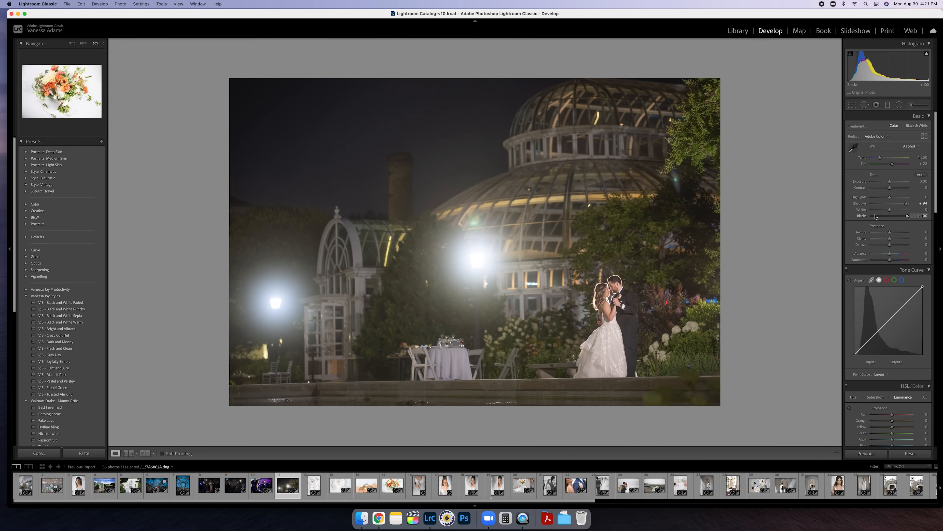
scroll(891, 191, down, 1)
drag(907, 208, 901, 208)
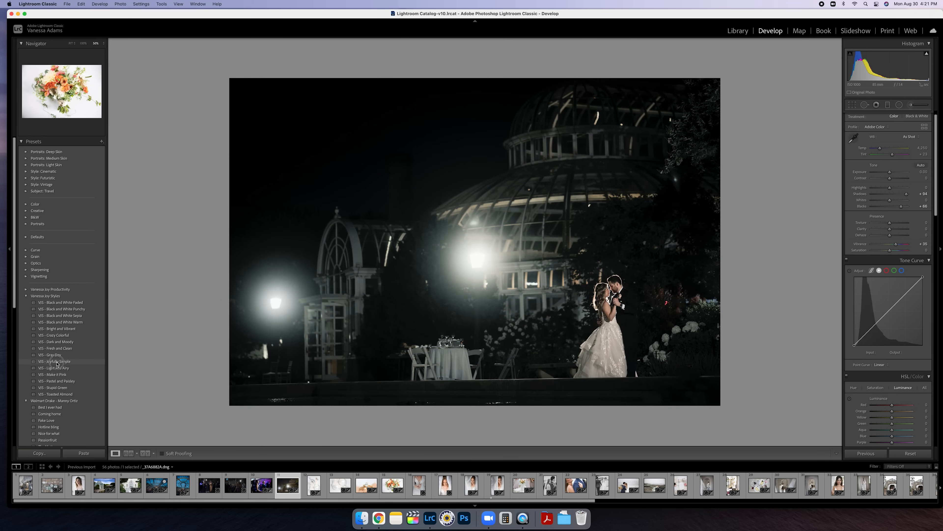
Step: Apply the "VJS - Joyfully Simple" preset to the night photo and set Blacks to +25 and Shadows to +45
click(55, 361)
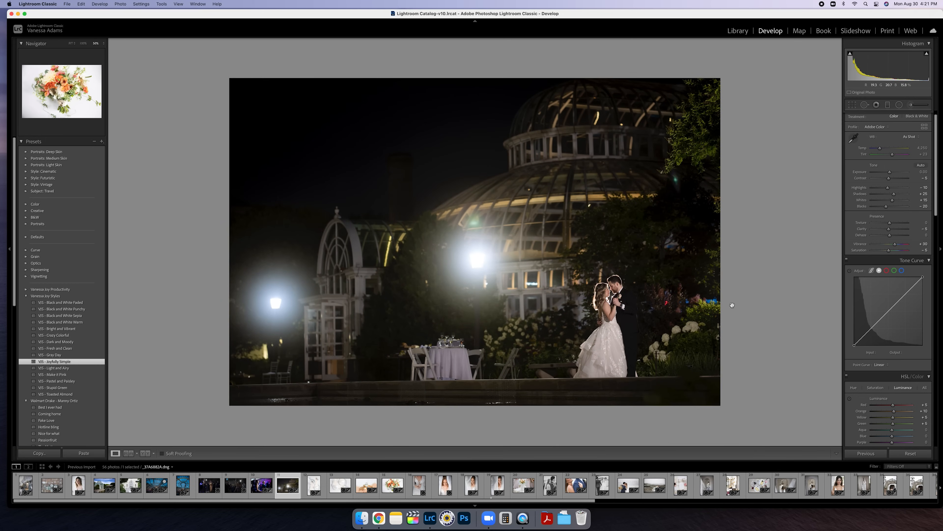
click(894, 207)
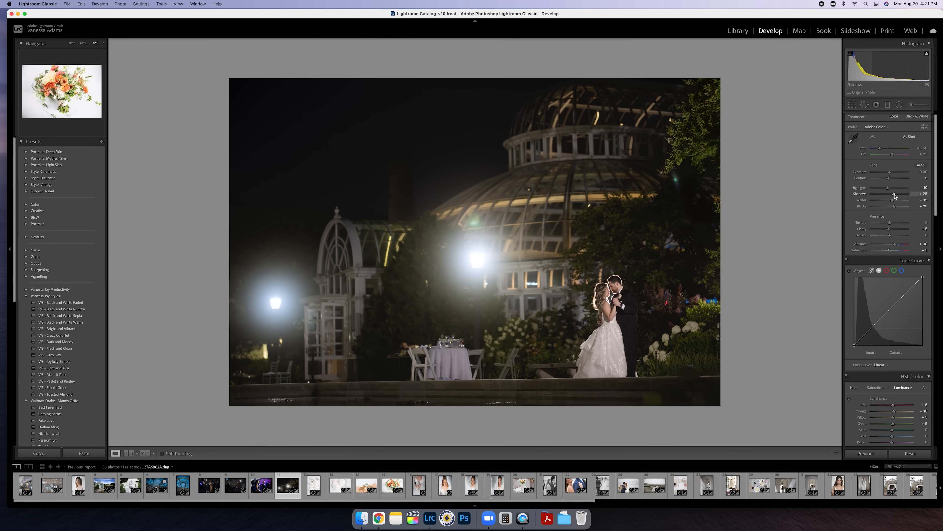
drag(894, 196, 898, 196)
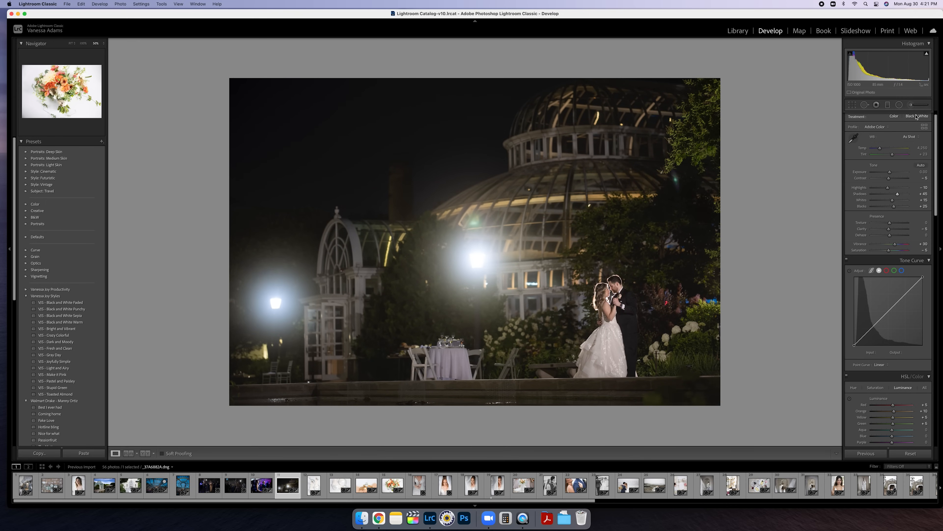
Step: Brush the night sky with the "VJP - Lighten Shadows" adjustment and raise the brush's Blacks and Saturation slightly
click(917, 105)
click(880, 127)
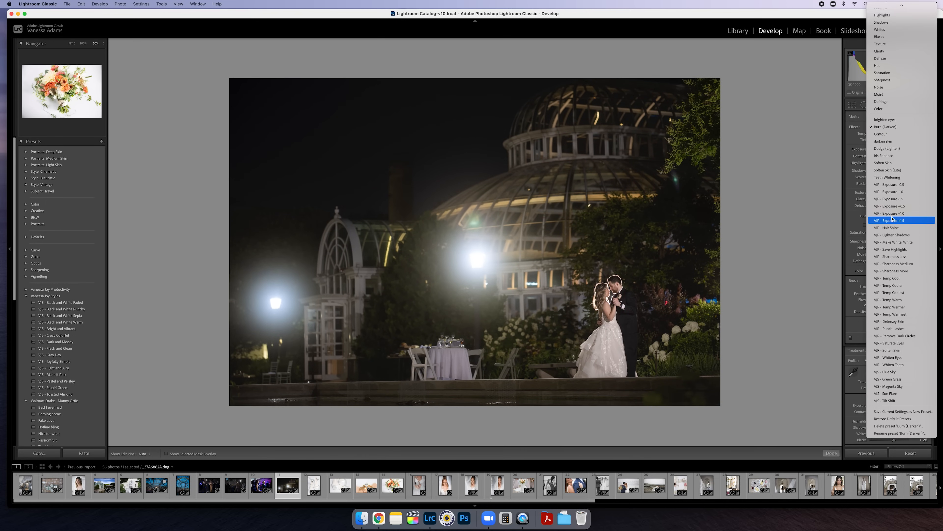
click(893, 234)
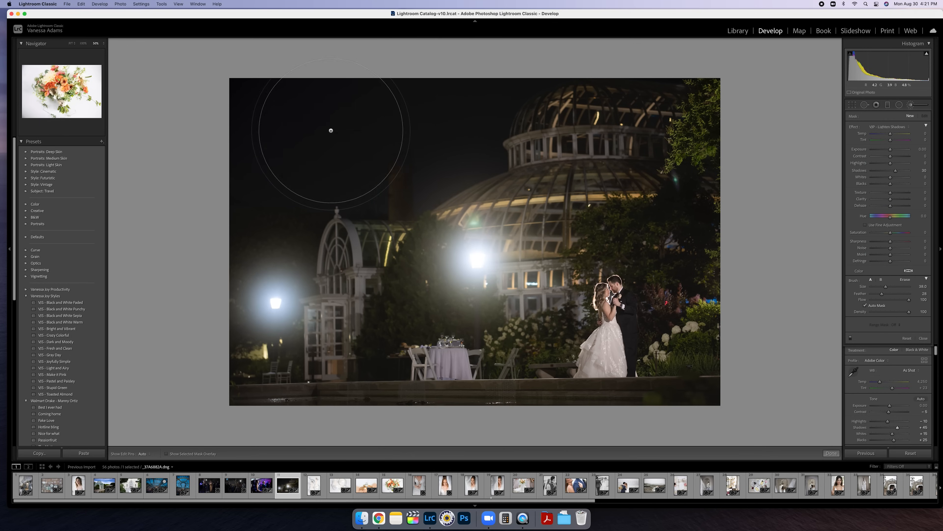
mouse_move(336, 103)
mouse_down()
mouse_move(359, 148)
mouse_move(457, 139)
mouse_move(452, 101)
mouse_move(274, 190)
mouse_move(282, 186)
mouse_up()
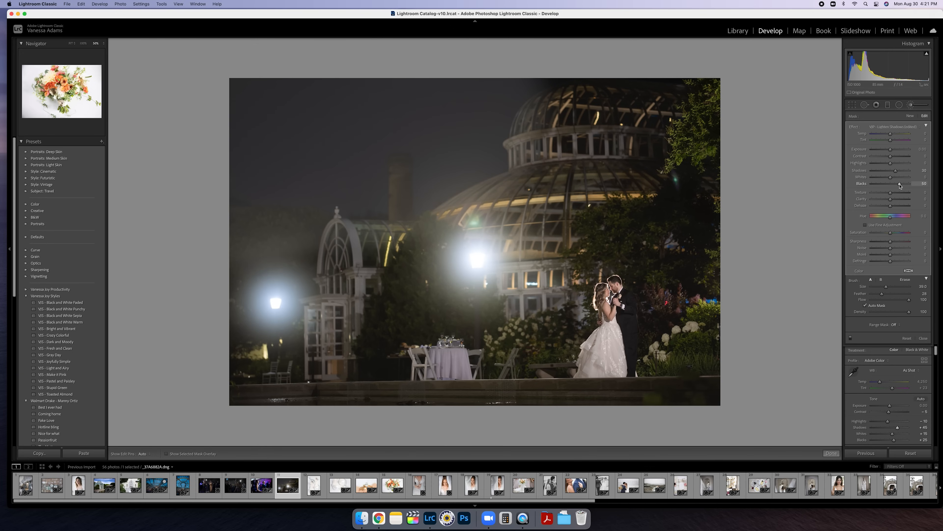
mouse_move(900, 186)
mouse_down()
mouse_move(938, 184)
mouse_move(889, 186)
mouse_move(942, 186)
mouse_move(892, 187)
mouse_up()
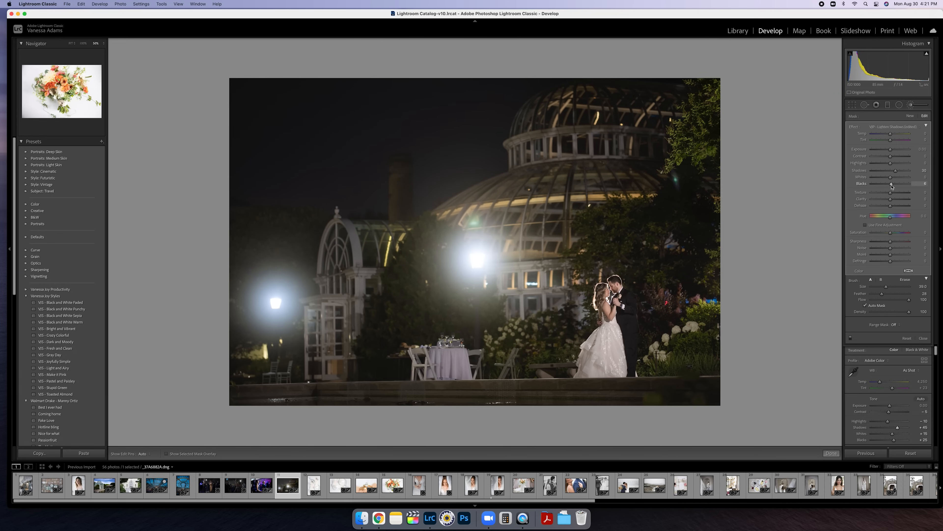
mouse_move(890, 232)
mouse_down()
mouse_move(905, 235)
mouse_move(894, 234)
mouse_up()
Step: Set Highlights to +82 and Shadows to +31 on the portrait of the veiled bride facing the camera
click(487, 483)
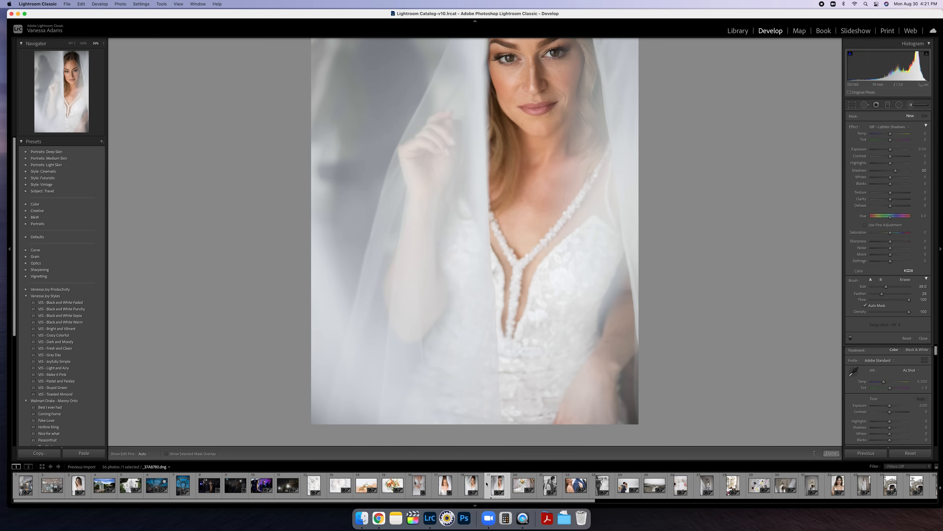
scroll(449, 395, up, 3)
click(923, 338)
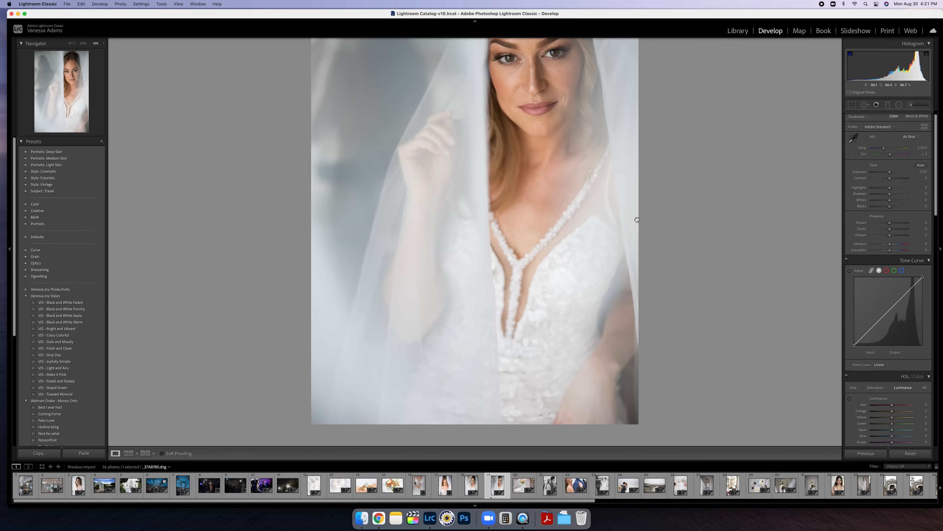
scroll(638, 217, up, 5)
click(489, 112)
click(489, 112)
click(489, 113)
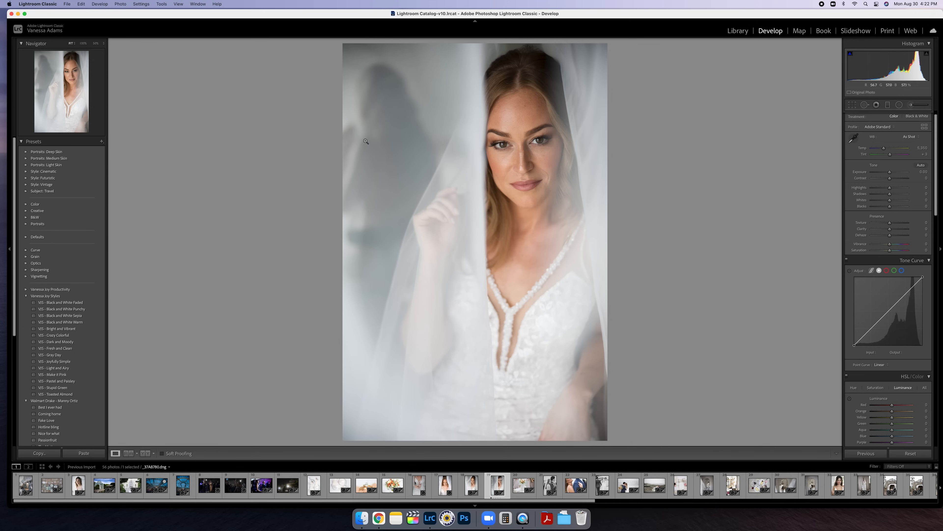
drag(890, 188, 907, 189)
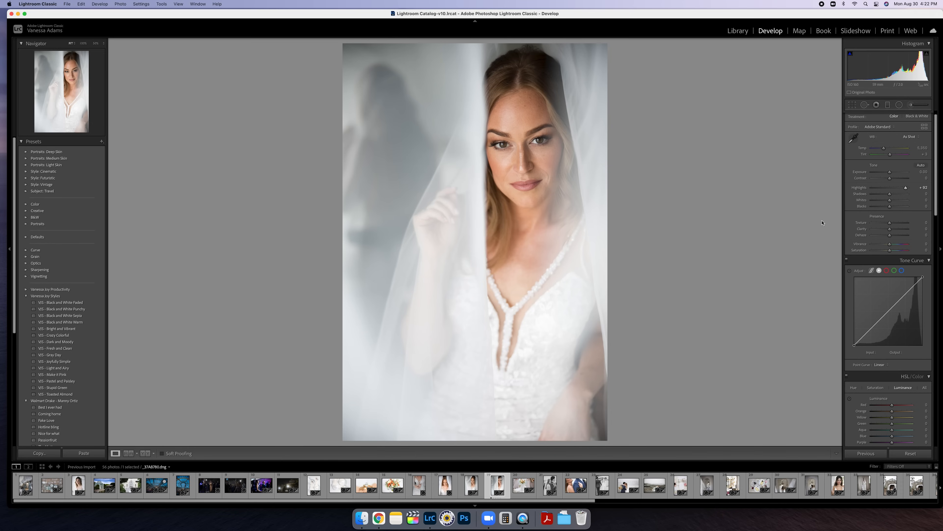
drag(889, 193, 897, 197)
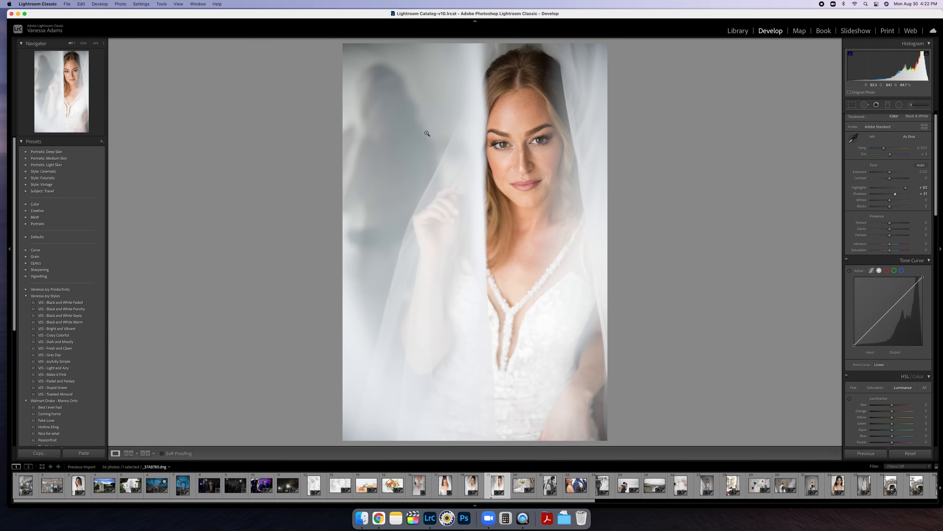
Step: Apply "VJS - Joyfully Simple" to the portrait of the bride glancing aside and "VJS - Black and White Faded" to the one with lowered eyes
key(Left)
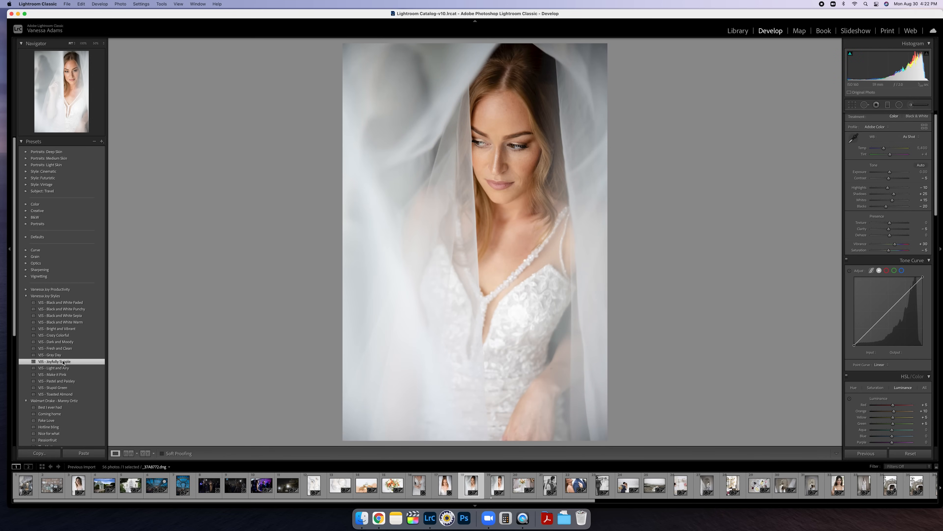
key(Left)
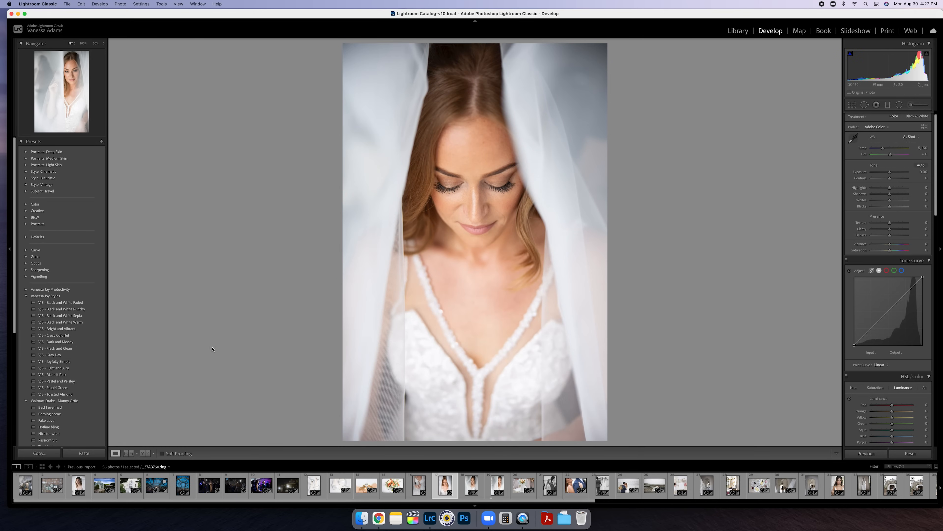
click(61, 302)
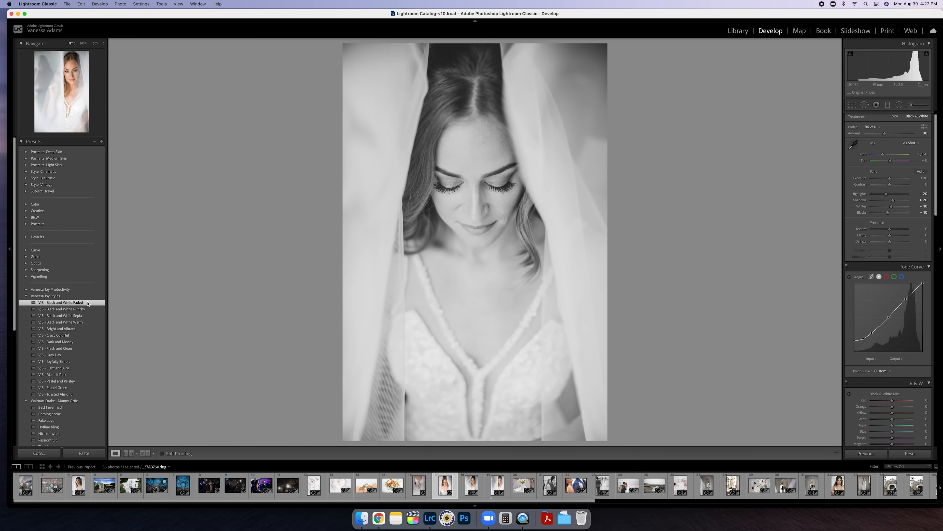
Step: Apply "VJS - Joyfully Simple" to the photo of the bride's gown and bouquet and compare it with the original
click(529, 476)
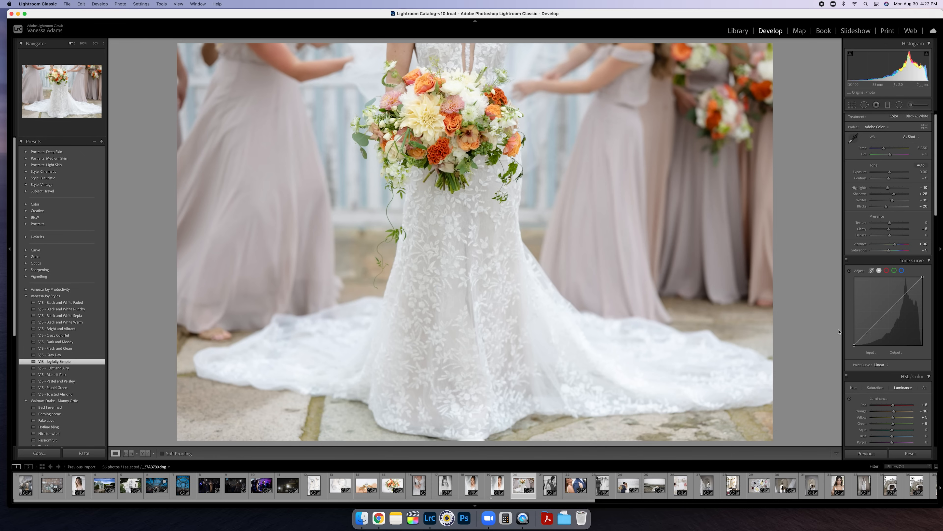
key(backslash)
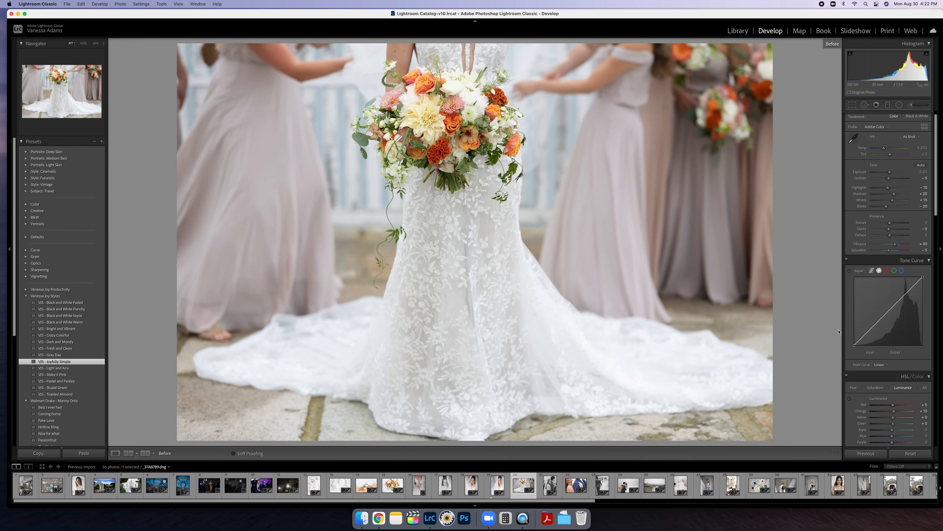
key(backslash)
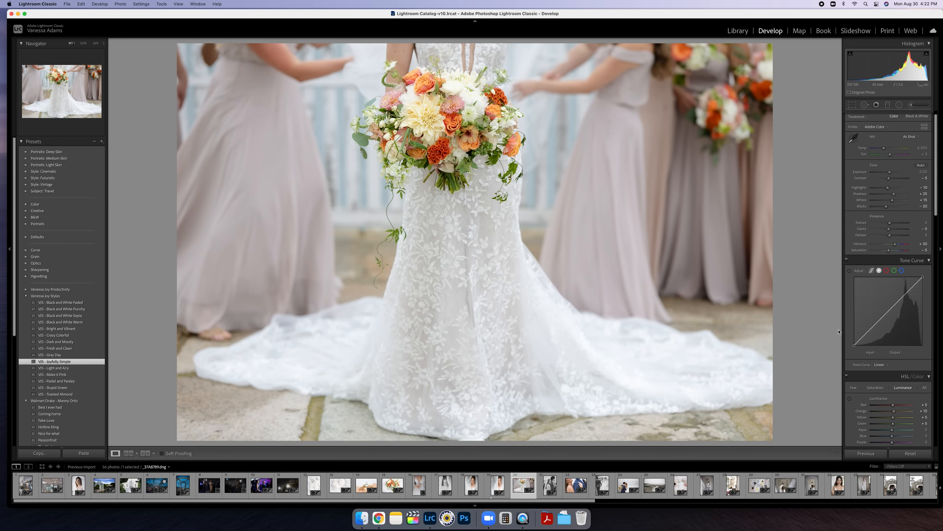
key(backslash)
key(backslash)
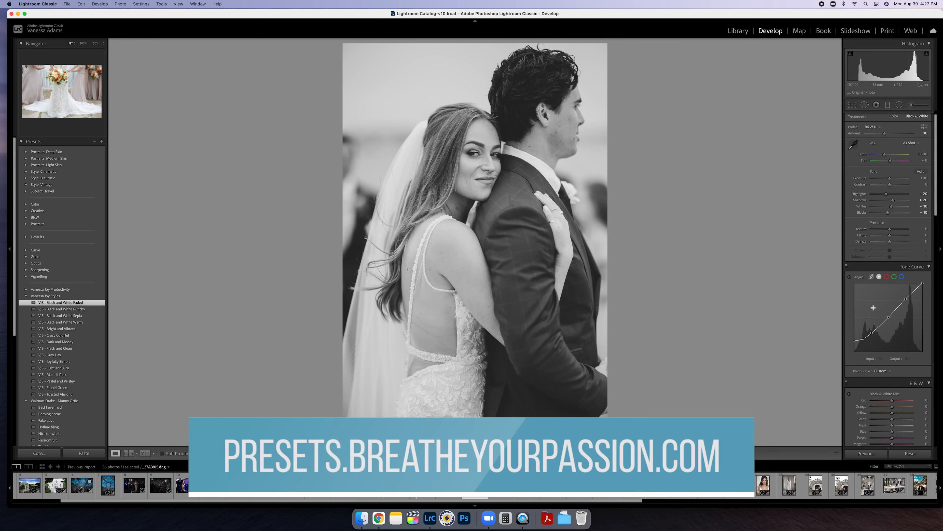
Step: Apply "VJS - Fresh and Clean" to the ringed hand close-up and "VJS - Black and White Faded" with Exposure +0.65 to the walking couple photo
key(Right)
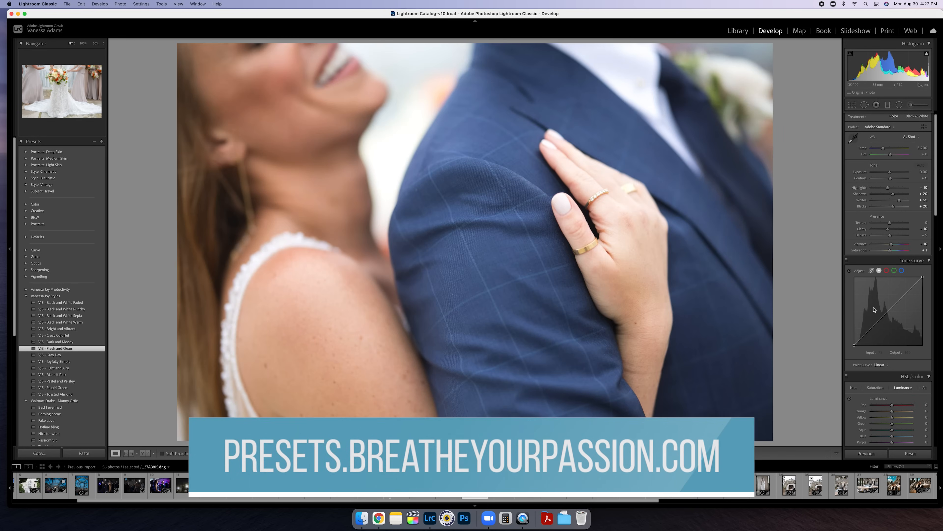
key(Right)
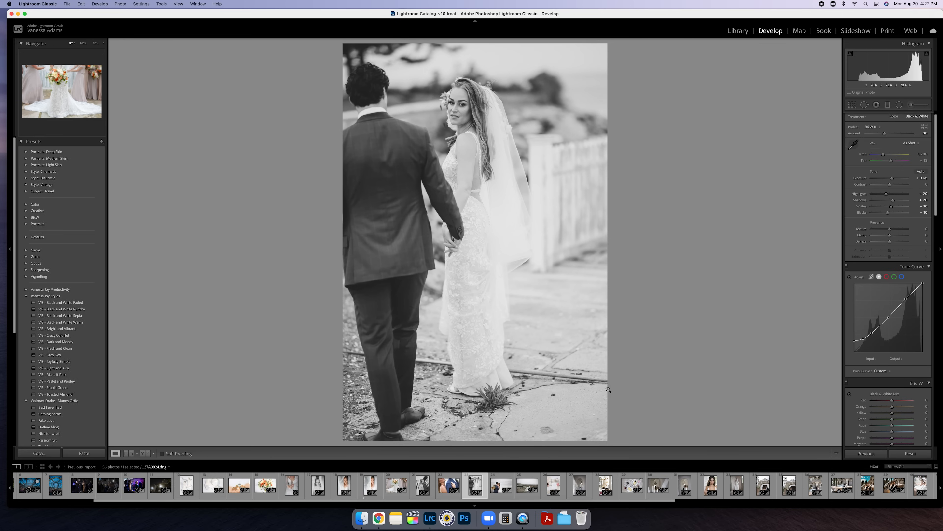
Step: Compare the black and white walking couple photo with its original and inspect the bride's face up close
key(backslash)
key(backslash)
click(457, 105)
click(473, 263)
click(468, 139)
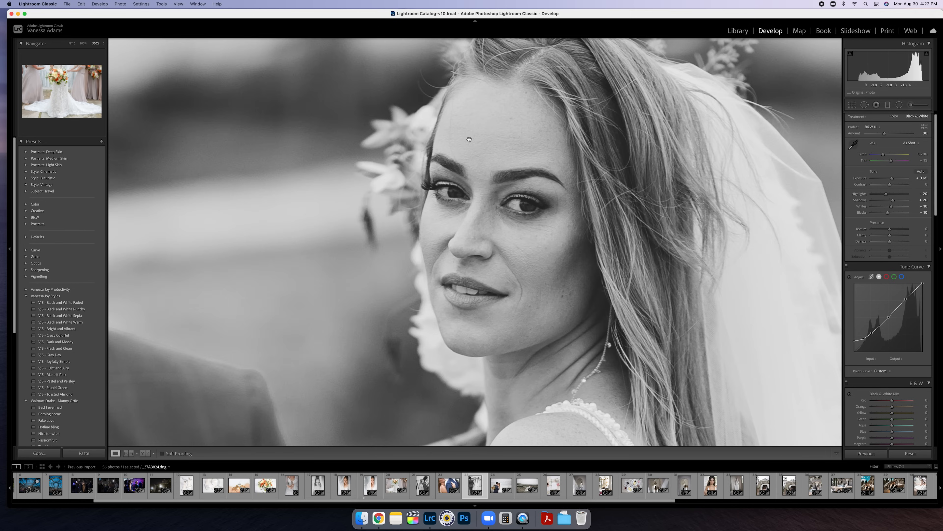
Step: Examine the black and white walking couple photo at several magnifications, from the bride's face out to the whole frame
click(529, 257)
click(506, 237)
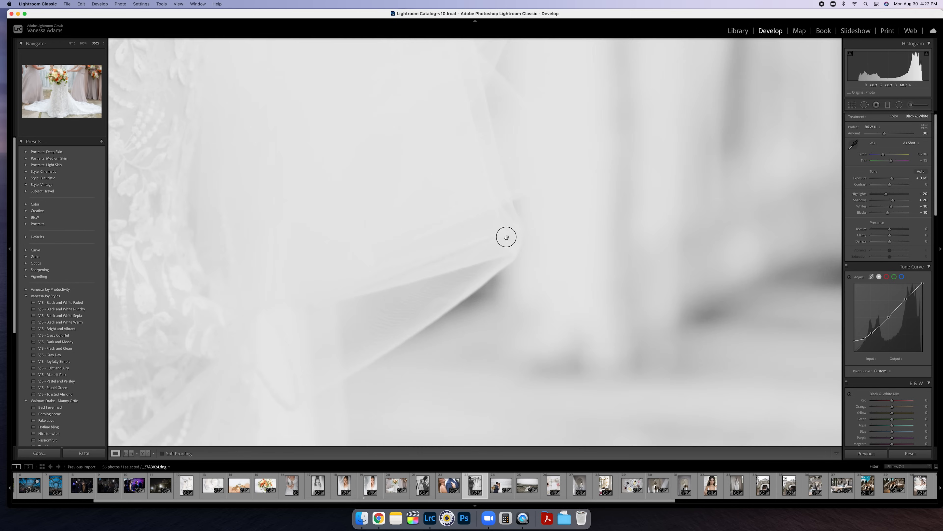
drag(422, 129, 562, 277)
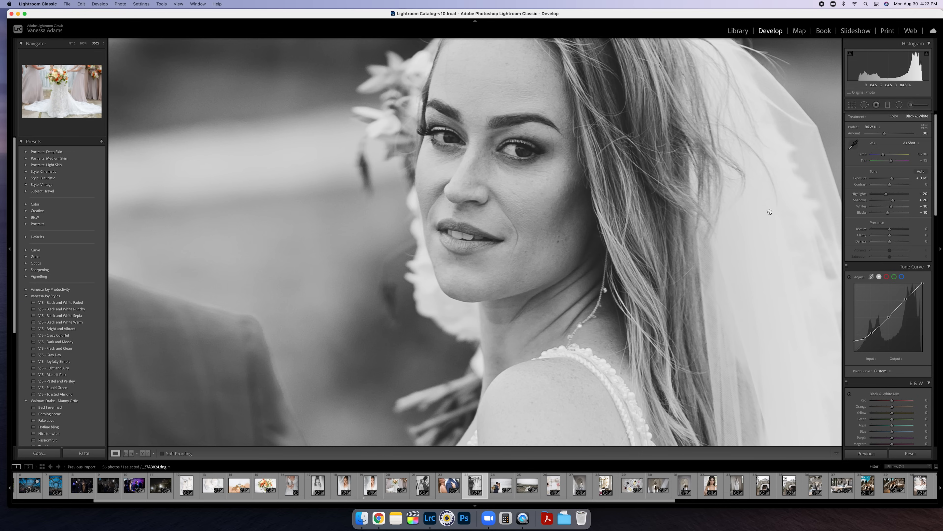
drag(662, 189, 639, 214)
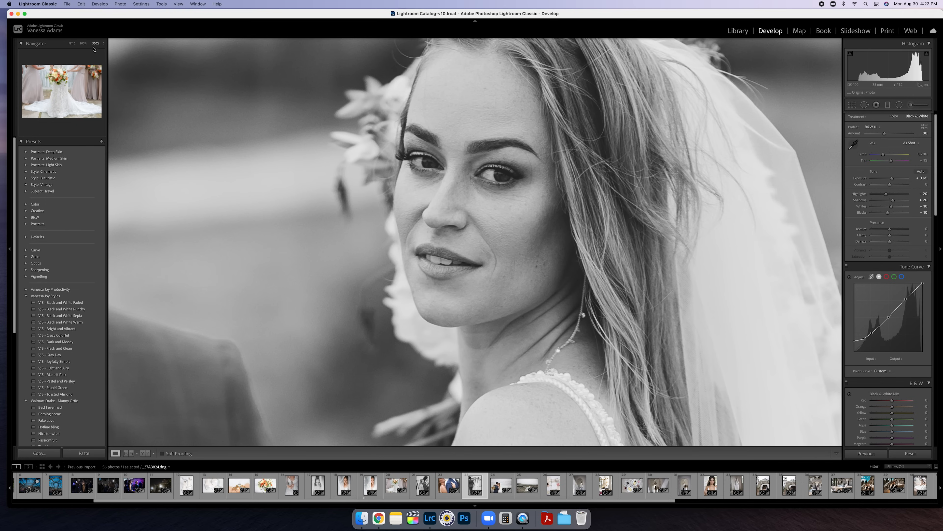
click(85, 44)
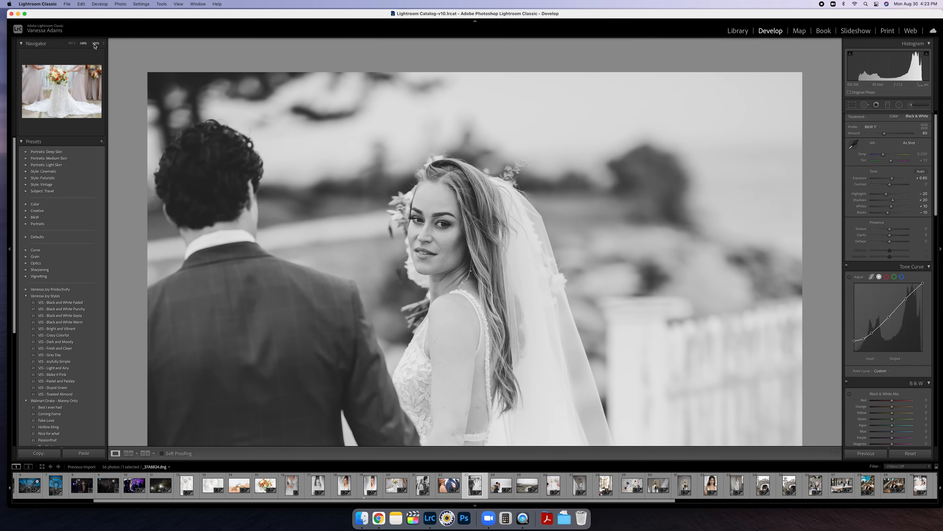
click(95, 44)
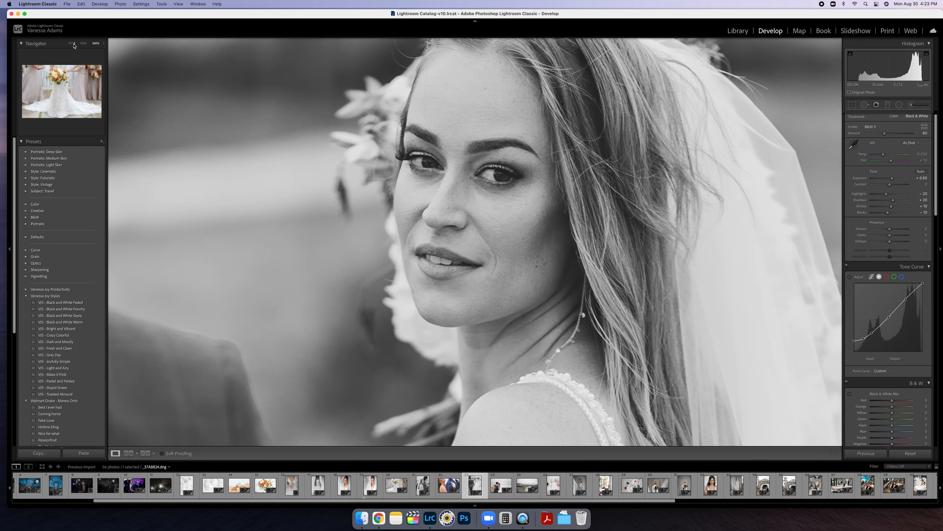
click(85, 43)
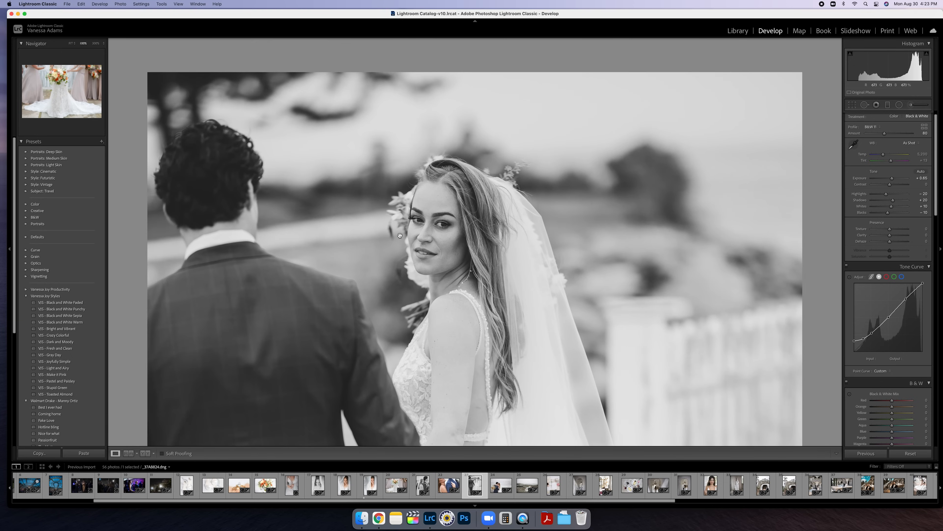
scroll(411, 177, down, 3)
key(super+minus)
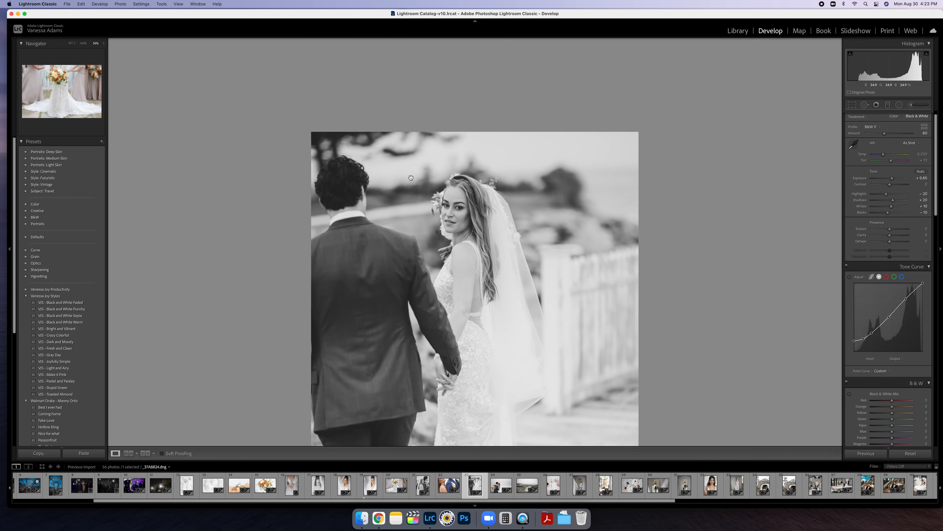
key(super+minus)
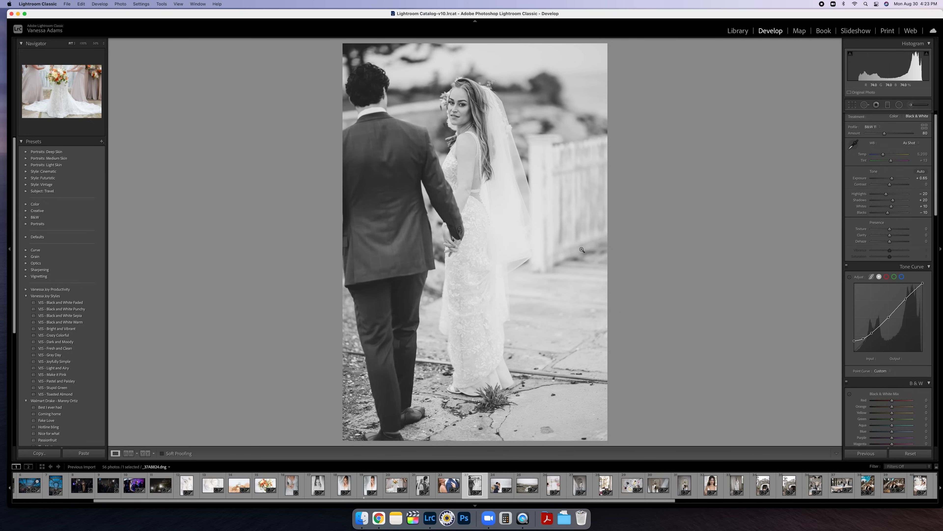
Step: Apply "VJS - Fresh and Clean" to the photo of the embracing couple by the white fence and set Highlights to -35
key(Right)
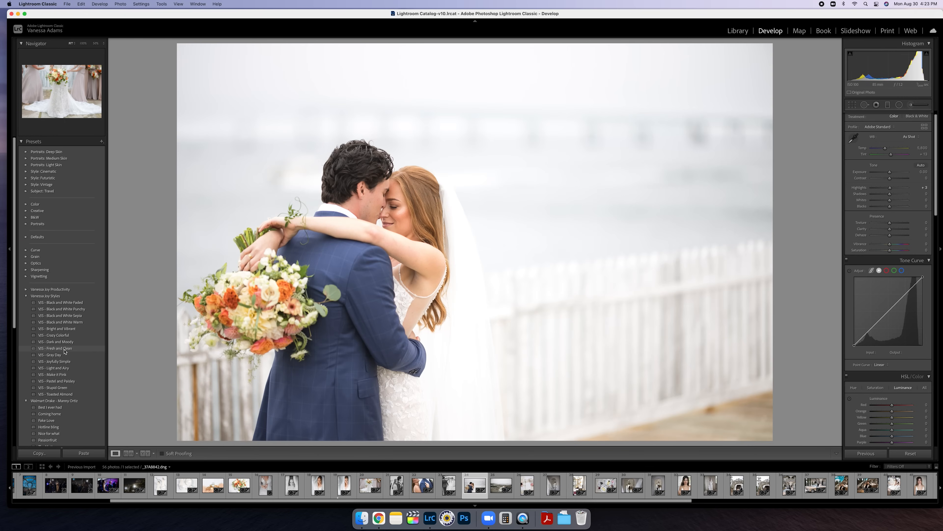
click(64, 351)
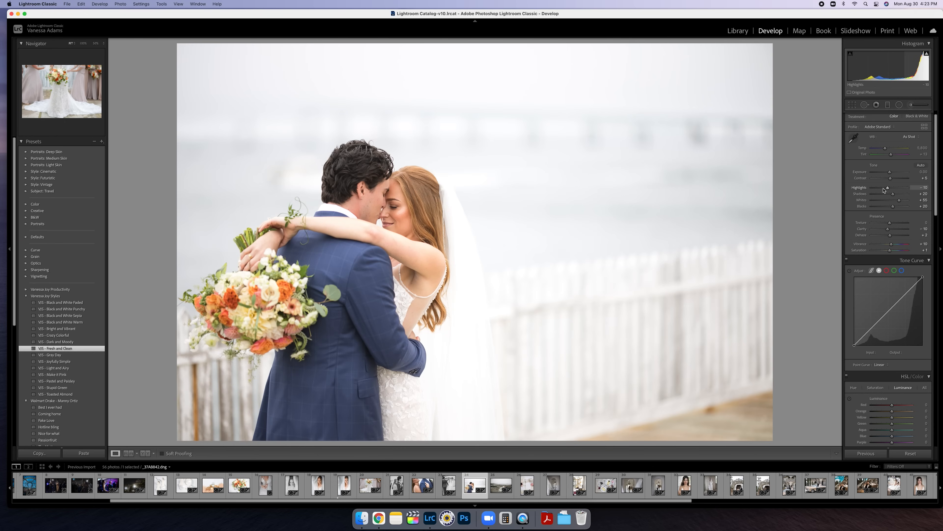
drag(884, 189, 879, 189)
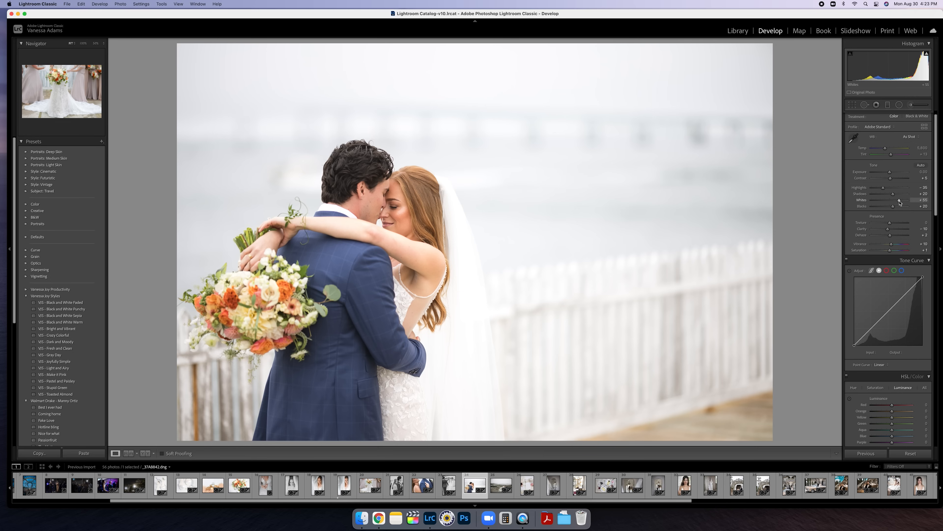
Step: Apply "VJS - Joyfully Simple" to the photo of the couple on the rocky shore and set Highlights to -9 and Blacks to -35
key(Right)
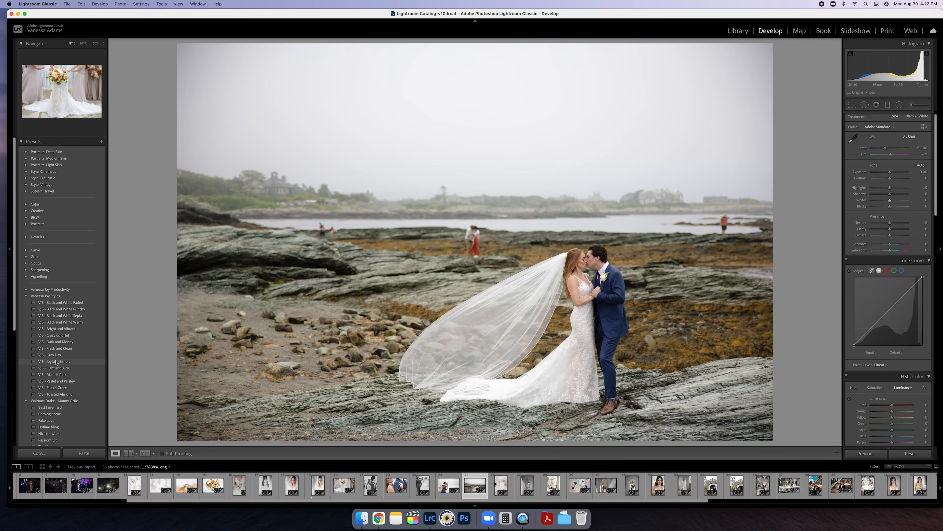
click(56, 362)
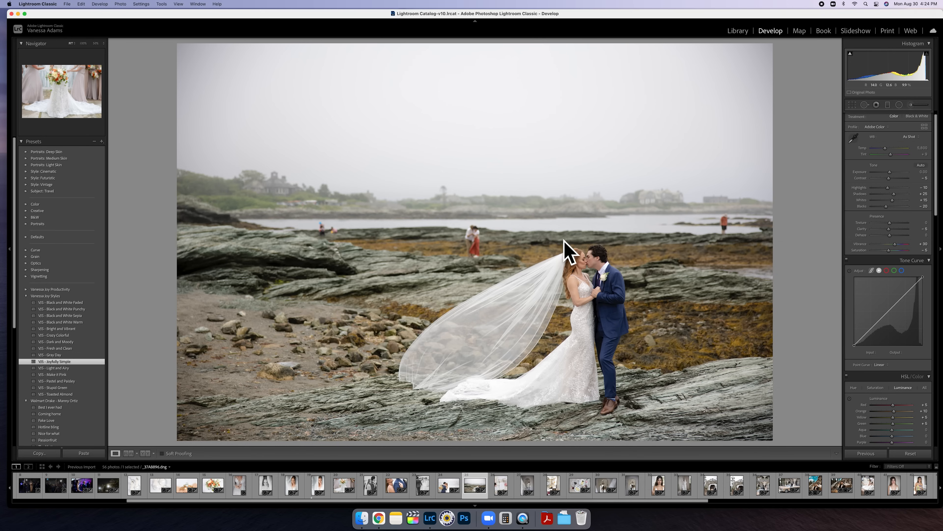
drag(888, 187, 886, 208)
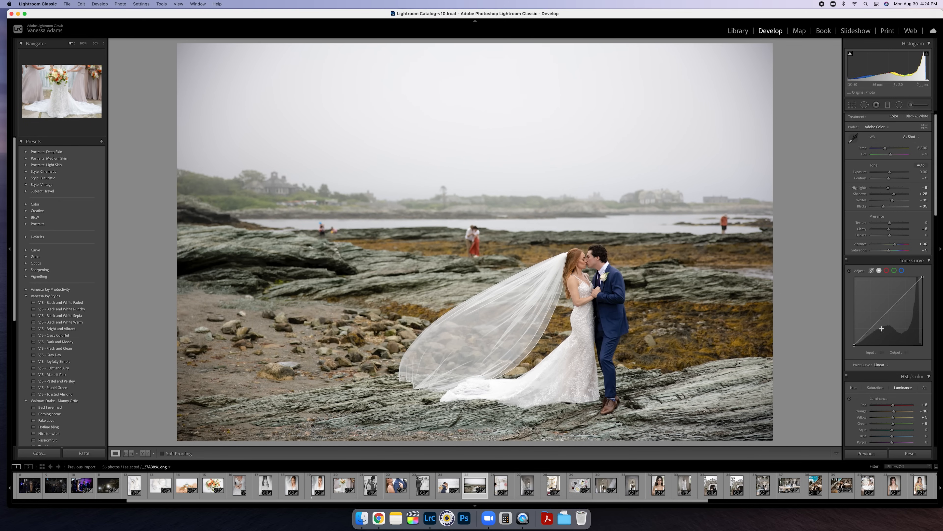
Step: Darken the shore photo's shadows with a tone curve point at input 63, output 54, anchor the midtones, and reset Blacks to 0
click(870, 331)
click(890, 310)
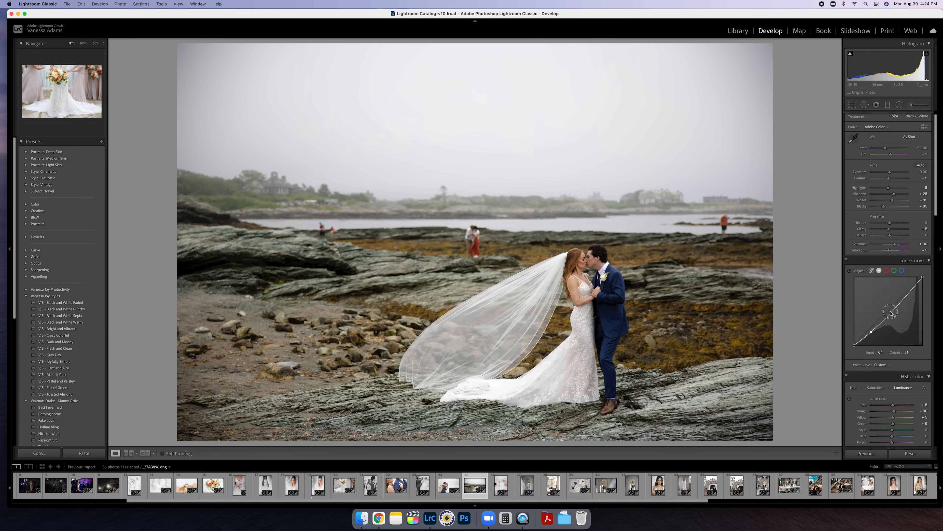
drag(890, 311, 871, 332)
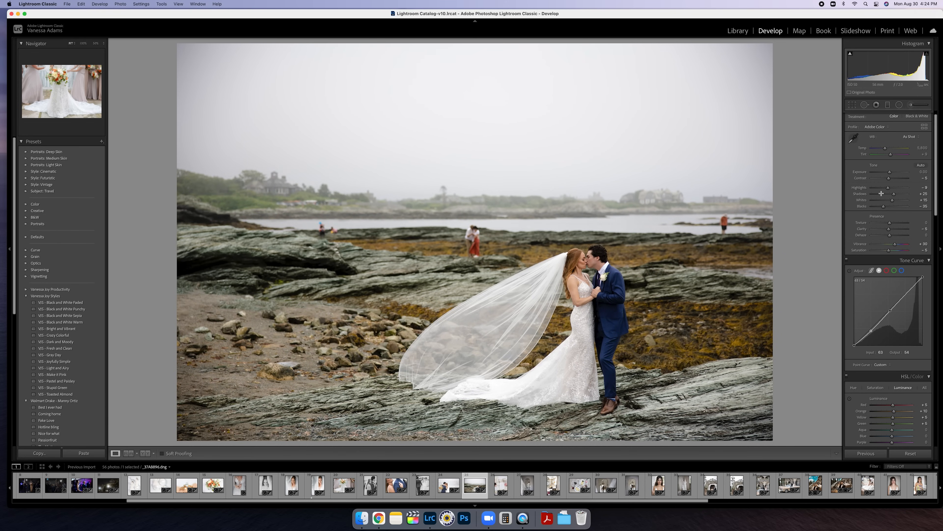
double_click(885, 207)
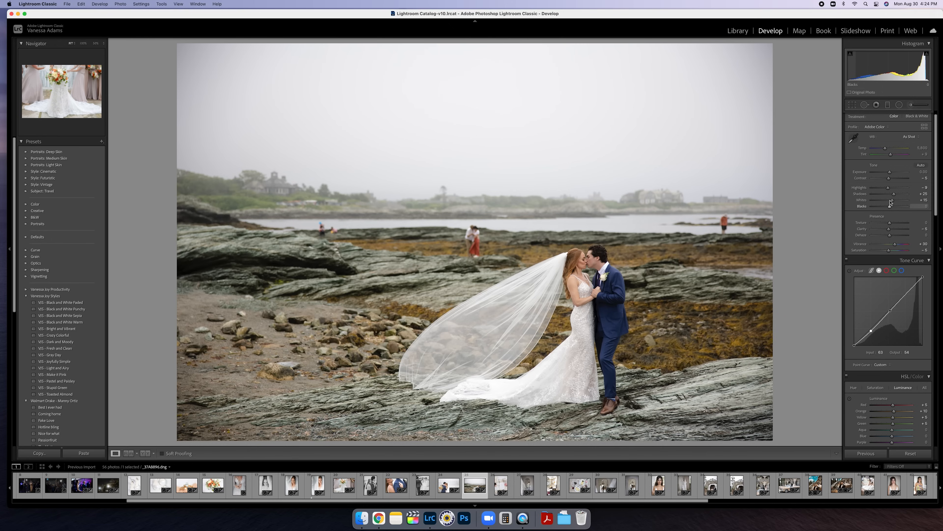
drag(889, 179, 890, 180)
Step: On the archway photo with the hanging gown, try Highlights at -100, and settle on Highlights +100 and Whites +49
key(Right)
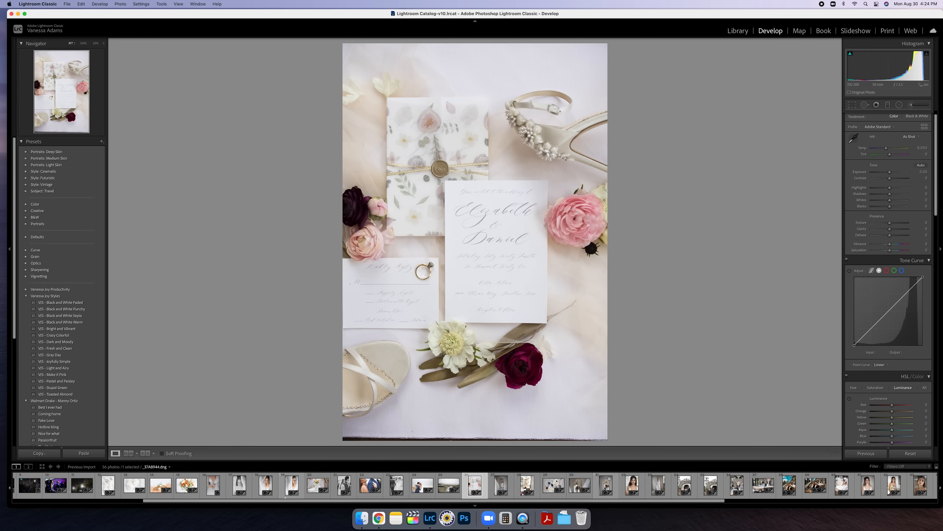
key(Right)
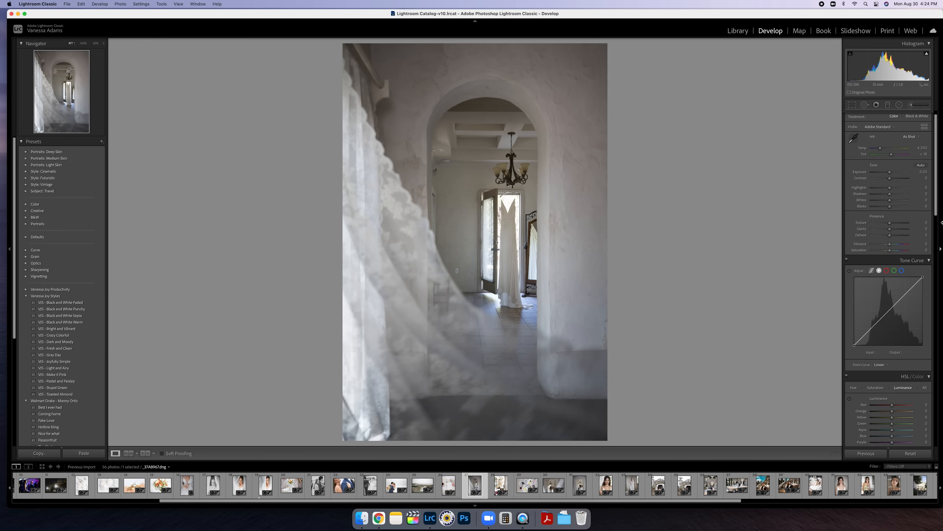
mouse_move(889, 188)
mouse_down()
mouse_move(909, 190)
mouse_move(877, 191)
mouse_up()
drag(891, 190, 892, 189)
drag(892, 188, 863, 190)
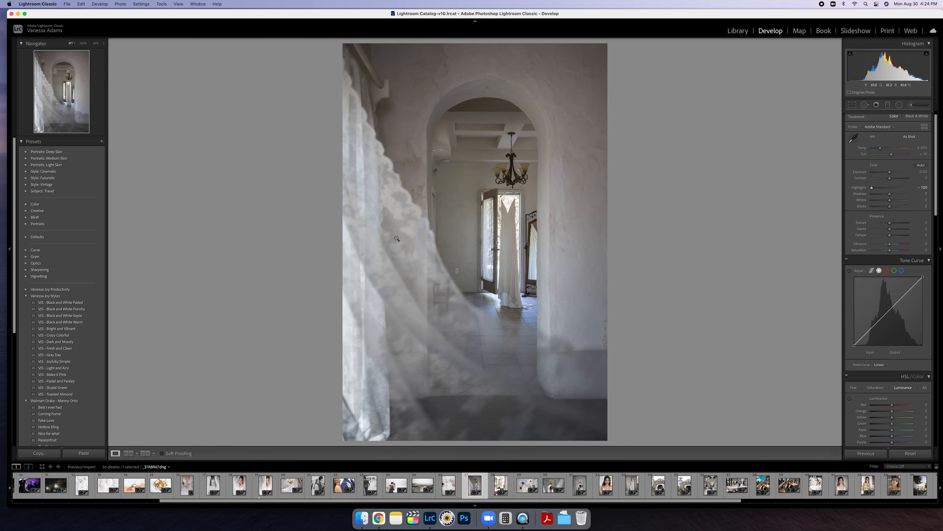
drag(872, 188, 917, 188)
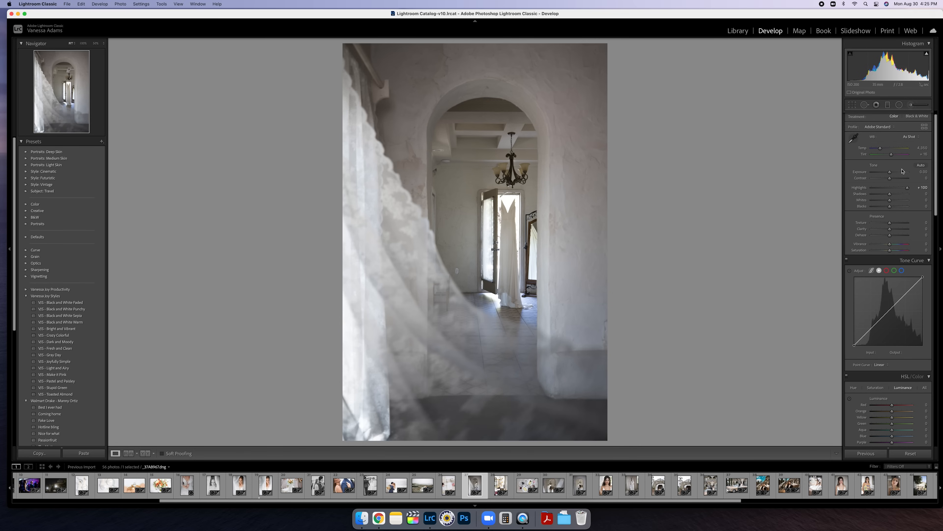
drag(890, 200, 898, 201)
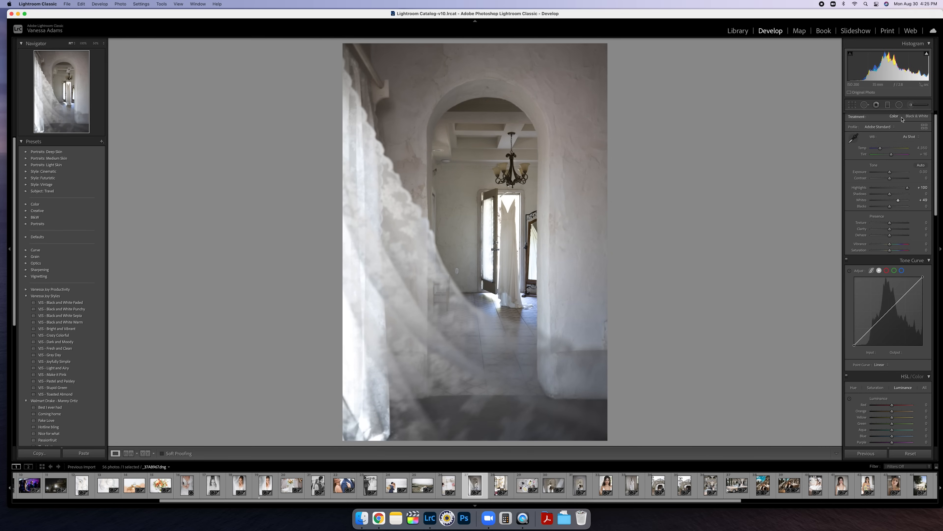
Step: Brush the "VJP - Save Highlights" effect over the bright lace curtain and set the brush's Whites to -30
click(910, 105)
click(898, 124)
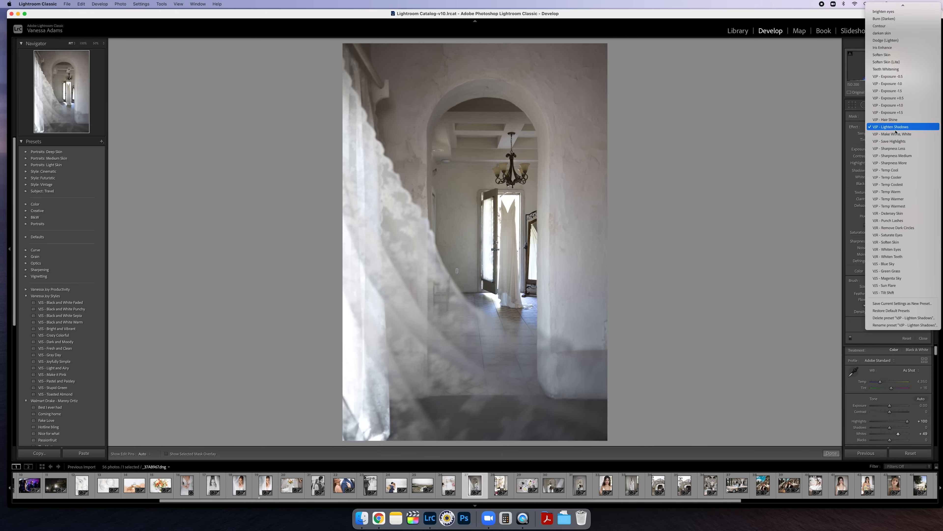
click(892, 141)
scroll(353, 293, up, 1)
mouse_move(353, 294)
mouse_down()
mouse_move(331, 335)
mouse_move(326, 290)
mouse_move(311, 346)
mouse_up()
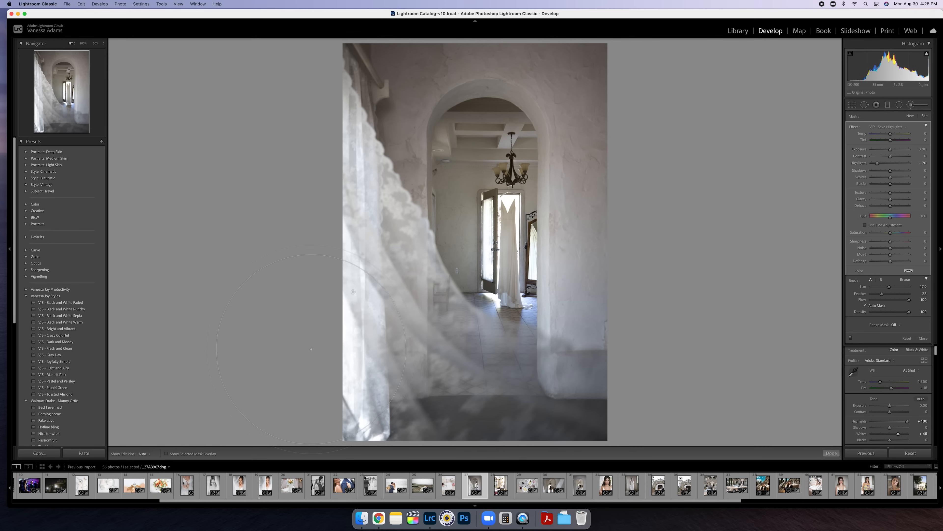
scroll(334, 350, up, 2)
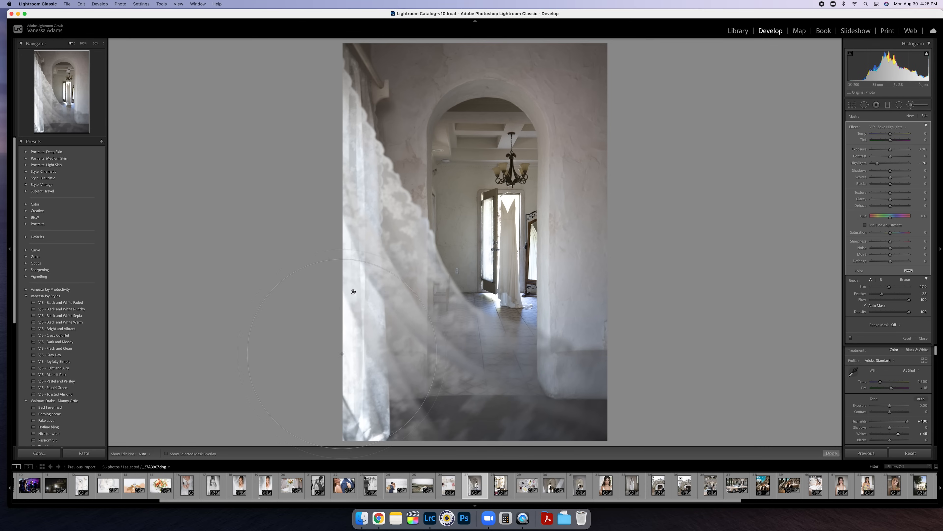
click(885, 177)
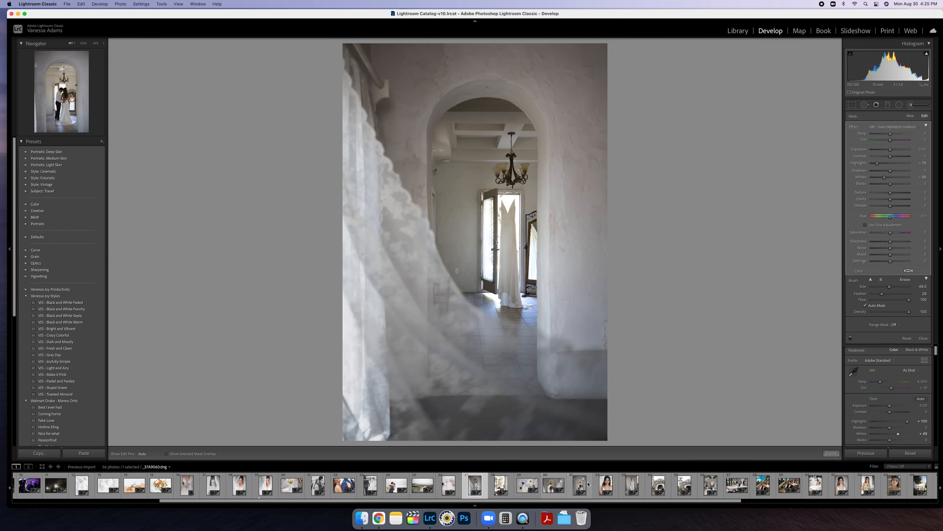
Step: Apply "VJS - Black and White Faded" to the couple under the archway and "VJS - Joyfully Simple" to the brunette bride's portrait
click(580, 484)
click(82, 303)
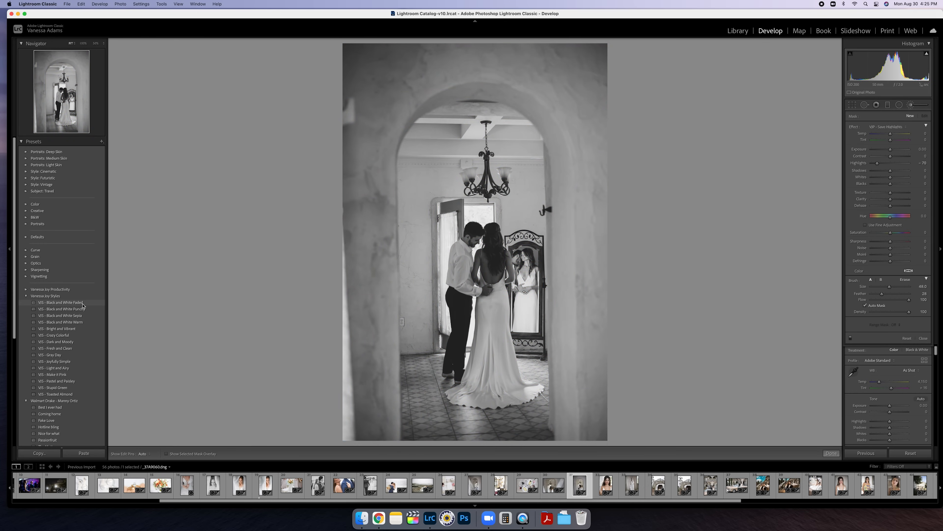
click(83, 303)
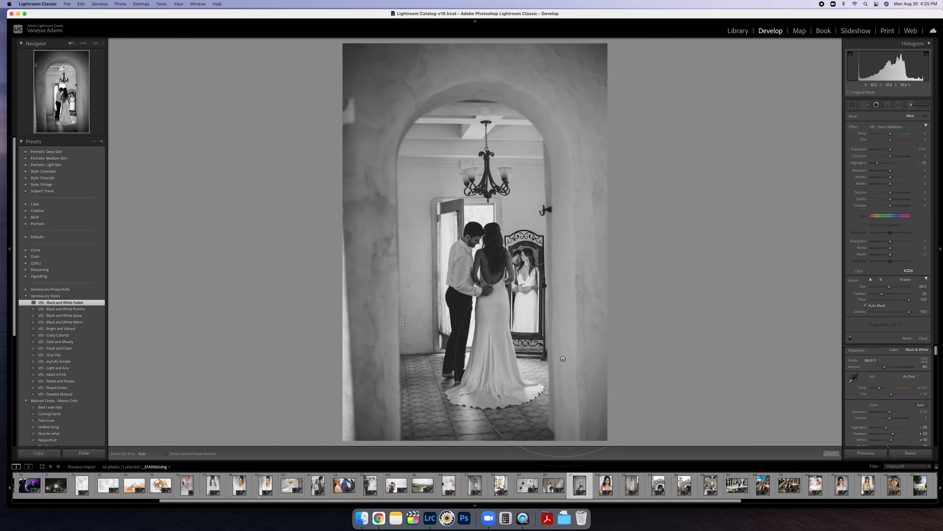
click(606, 485)
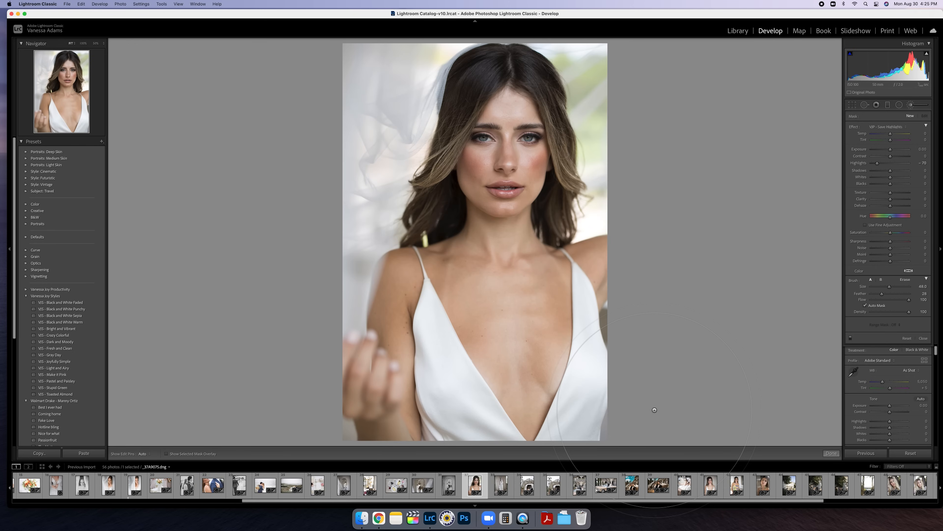
click(67, 361)
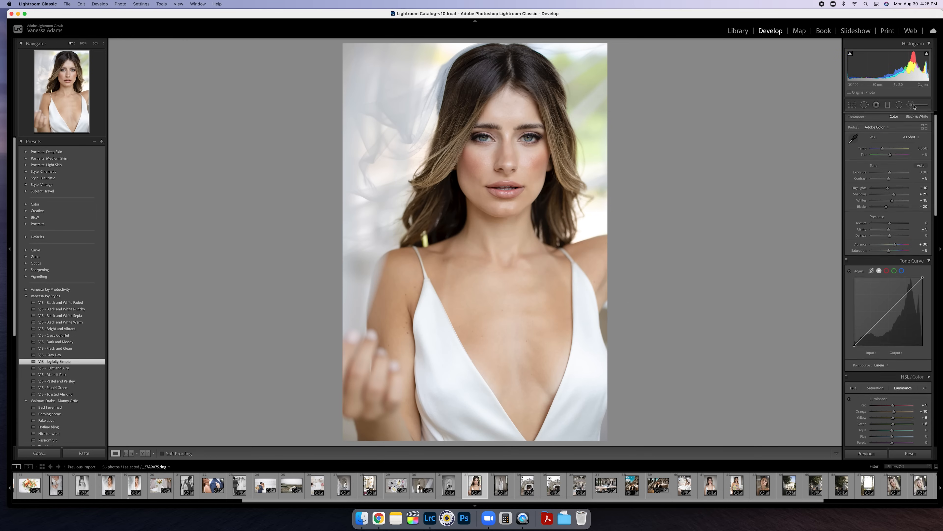
Step: Brush the "VJR - Soften Skin" effect over the bride's skin, reducing the brush size for smaller areas
click(889, 127)
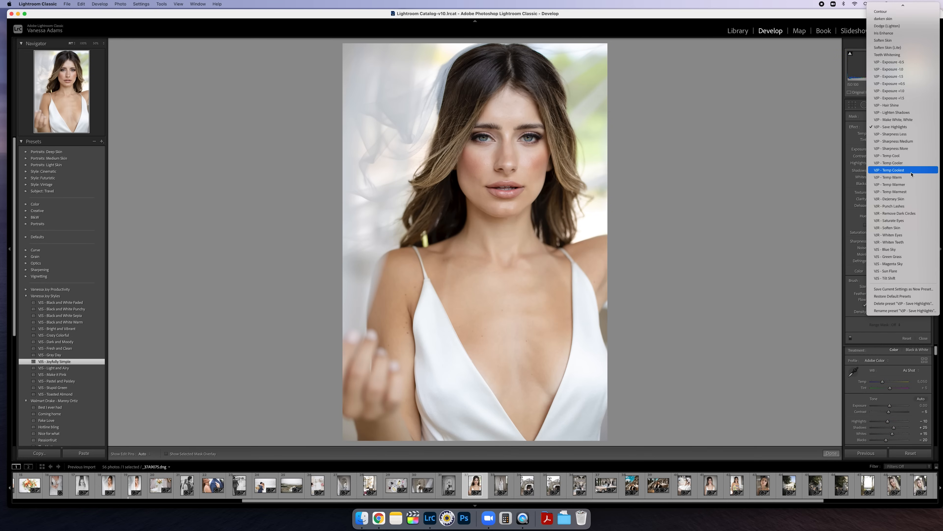
click(887, 227)
scroll(518, 105, down, 1)
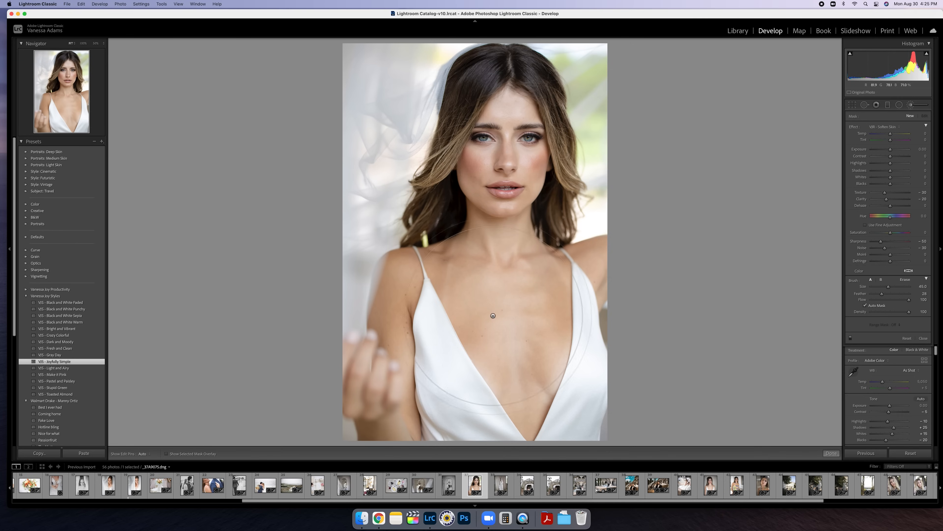
mouse_move(523, 304)
mouse_down()
mouse_move(395, 376)
mouse_move(460, 342)
mouse_move(412, 309)
mouse_move(577, 387)
mouse_move(527, 362)
mouse_up()
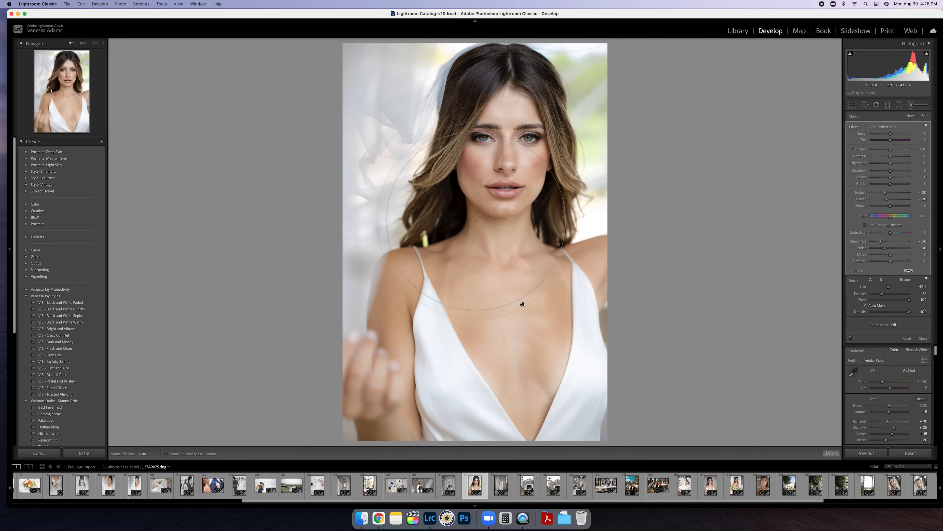
scroll(482, 204, down, 8)
scroll(482, 205, down, 6)
Step: Toggle the adjustment pin's visibility, collapse the brush effect settings and lower the overall amount of the skin softening
key(h)
key(h)
key(h)
click(926, 125)
drag(888, 134, 884, 134)
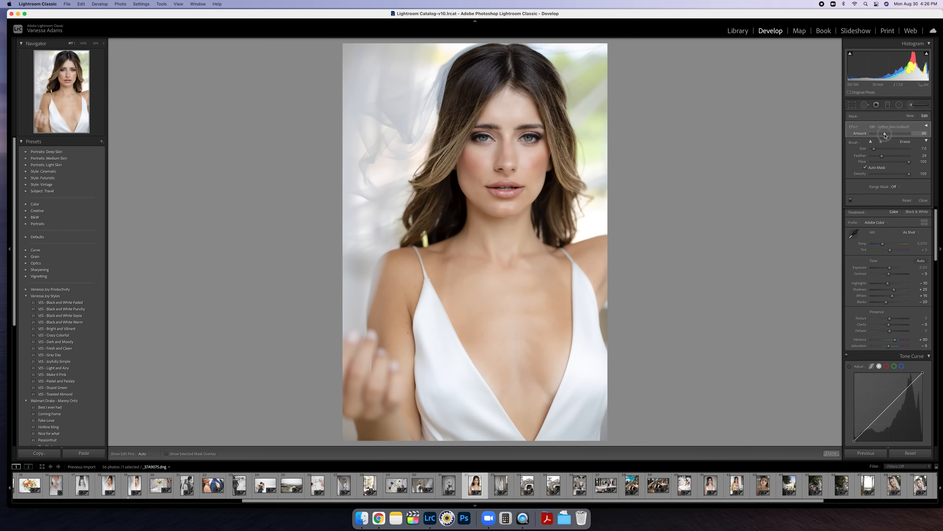
Step: Start a new brush adjustment with the "VJR - Saturate Eyes" effect, zoom in and dab it on one of the bride's irises
click(911, 117)
click(891, 127)
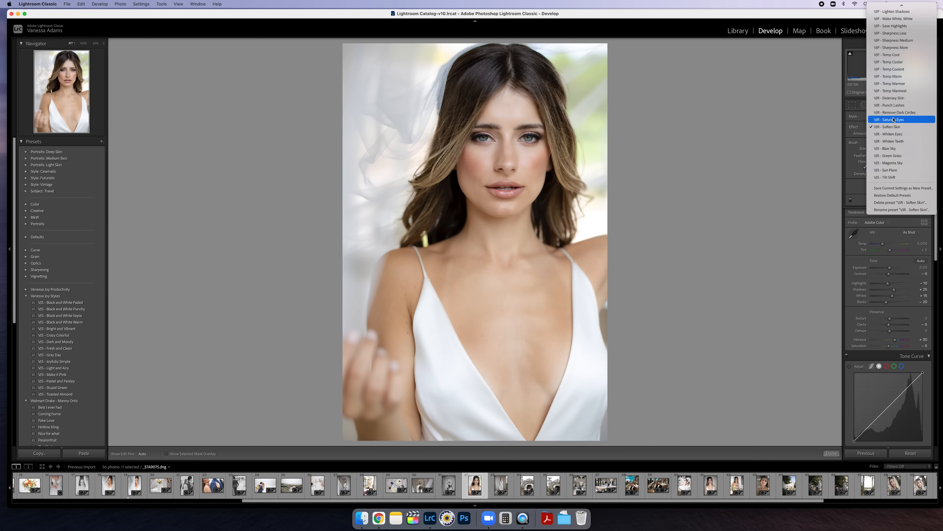
click(903, 118)
key(z)
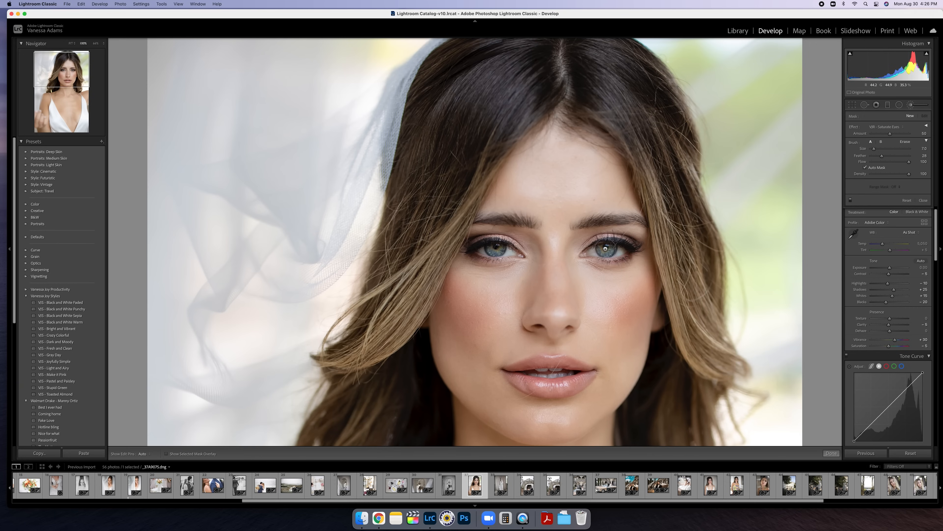
click(607, 248)
key(bracketleft)
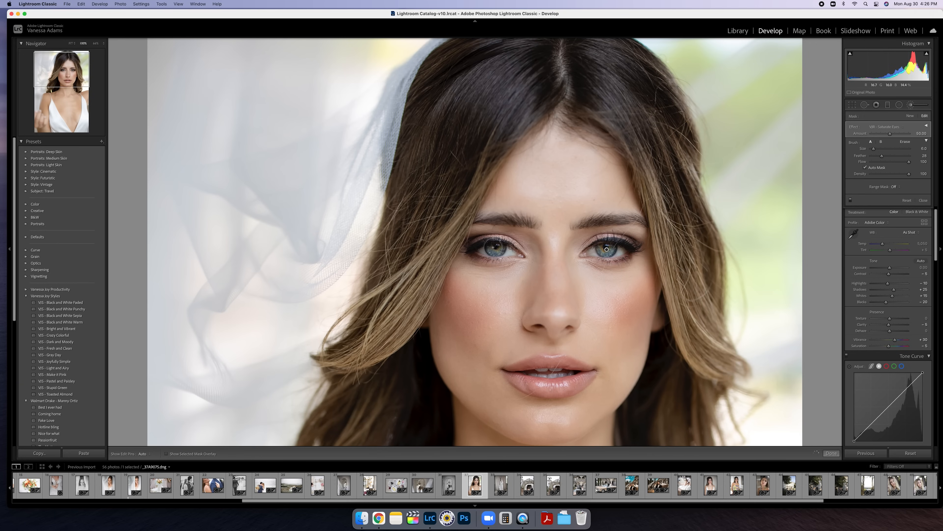
Step: Brush the eye saturation over the rest of both irises, adjusting the brush size to fit and toggling the mask overlay pins
drag(496, 248, 498, 243)
key(h)
key(bracketleft)
key(bracketleft)
key(bracketleft)
mouse_move(602, 247)
mouse_down()
mouse_move(613, 250)
mouse_move(600, 244)
mouse_up()
key(bracketright)
key(bracketright)
key(bracketright)
key(bracketright)
key(h)
Step: Start another brush adjustment with the "VJR - Whiten Eyes" effect and paint it over the whites of both eyes
click(909, 117)
click(887, 128)
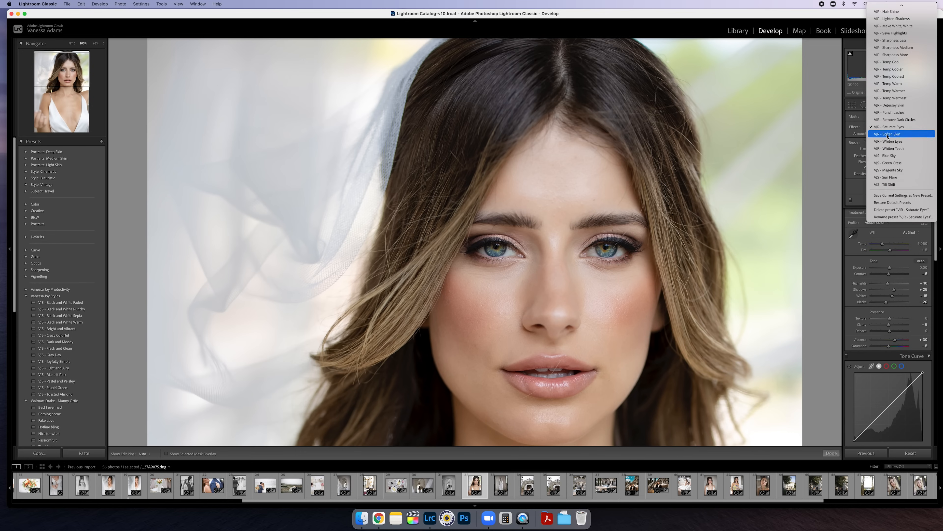
click(891, 142)
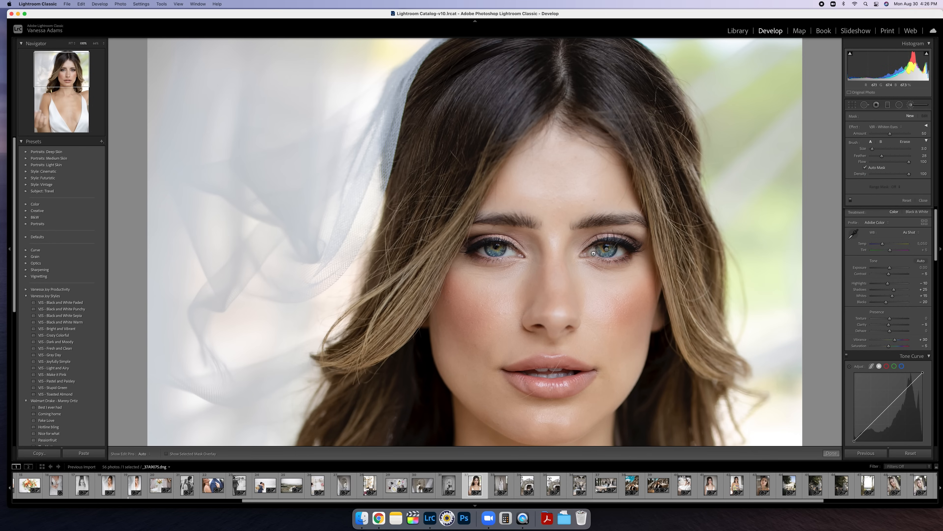
drag(594, 254, 624, 250)
drag(513, 256, 482, 253)
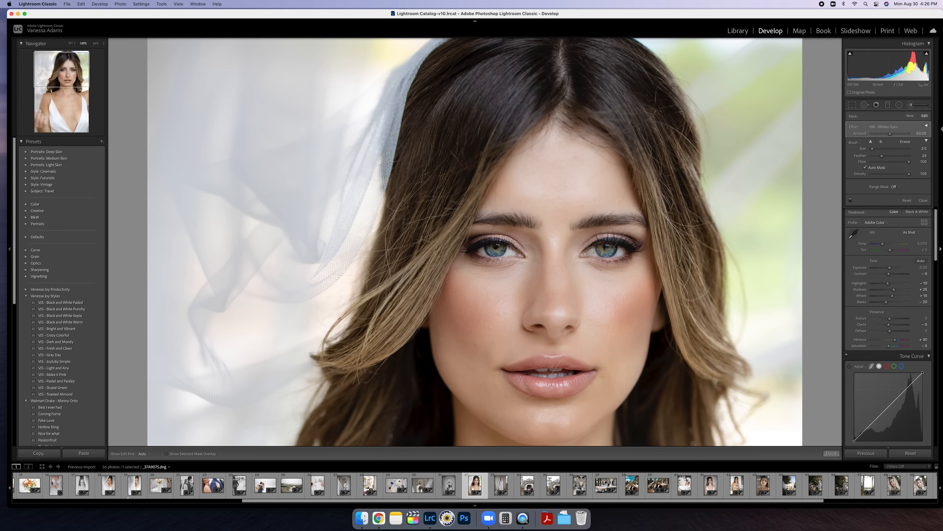
Step: Brush the "VJR - Punch Lashes" effect over the bride's eyebrows and lashes as a new adjustment
click(888, 127)
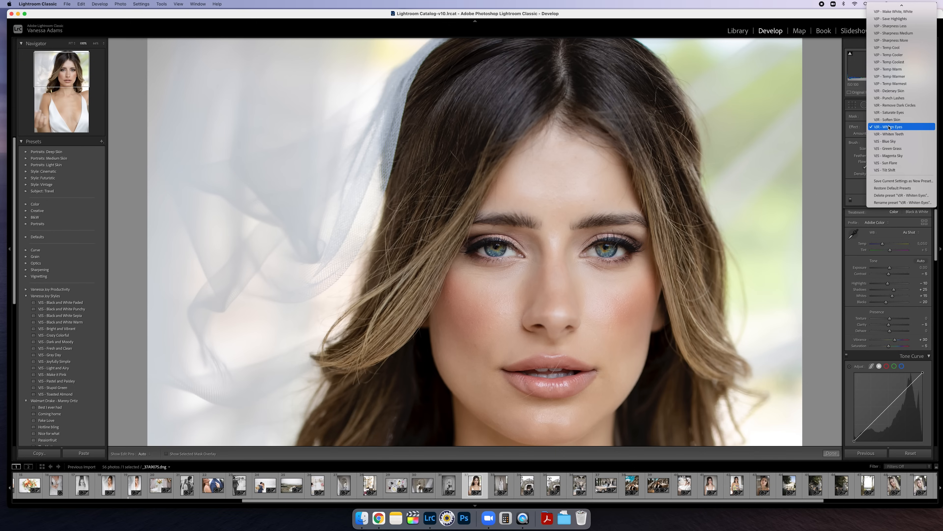
click(889, 98)
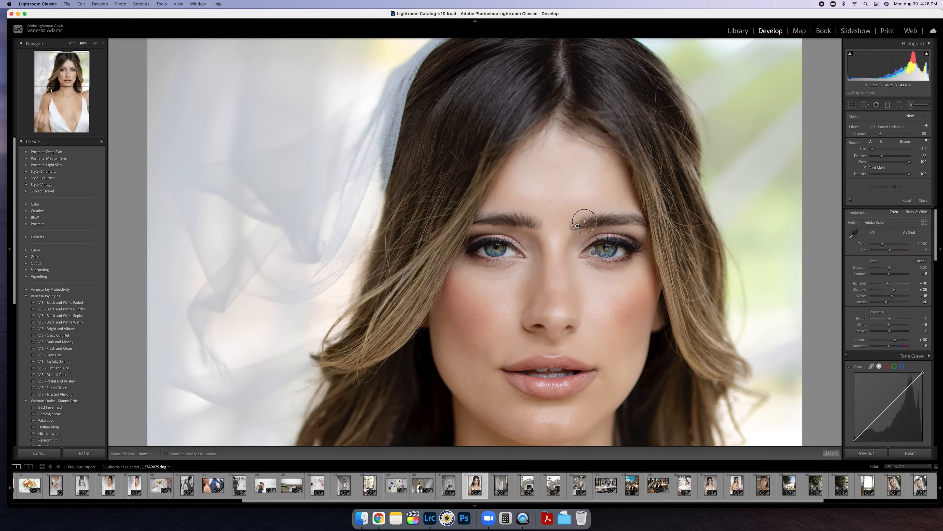
key(h)
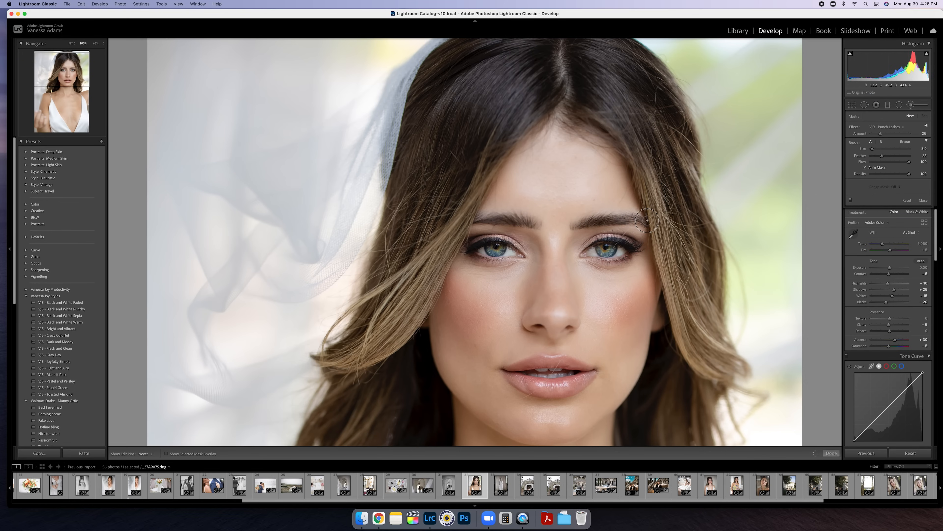
click(577, 225)
key(h)
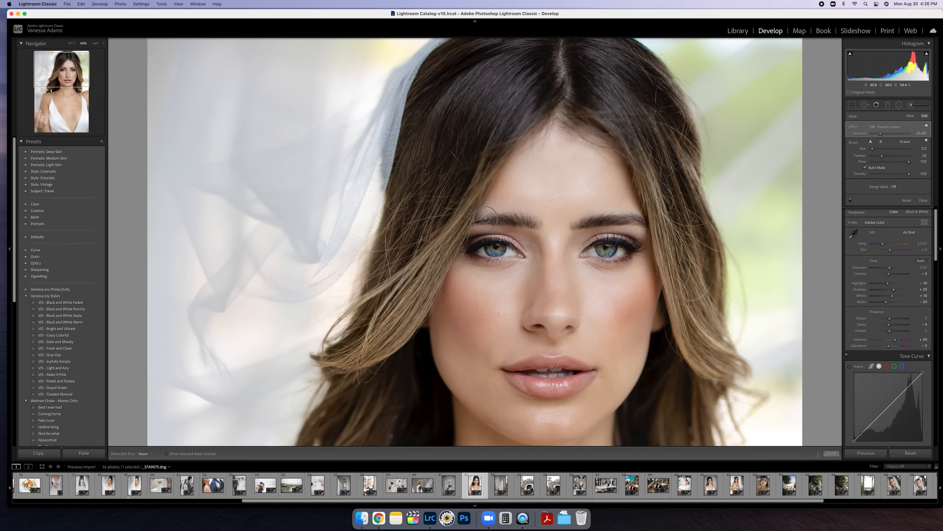
drag(464, 245, 503, 260)
mouse_move(596, 239)
mouse_down()
mouse_move(637, 243)
mouse_move(610, 234)
mouse_move(637, 249)
mouse_move(598, 261)
mouse_up()
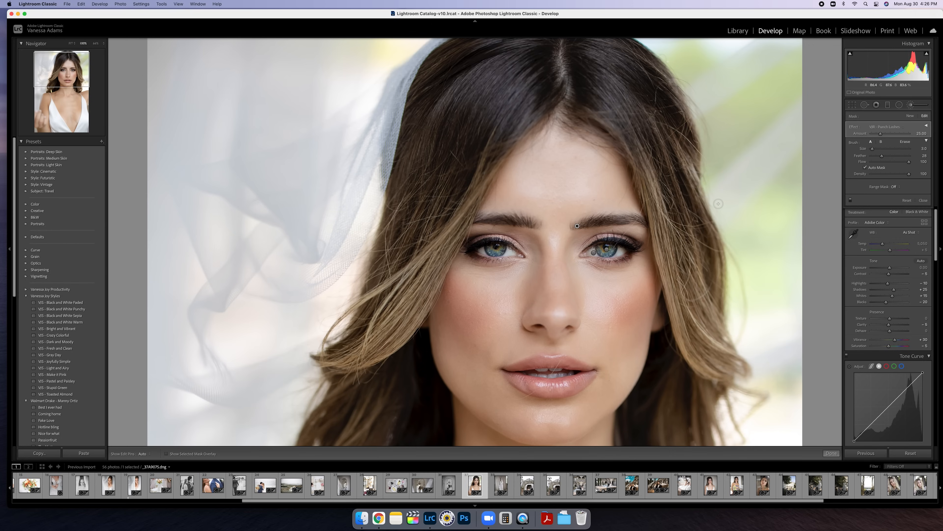
Step: Close the brush, fit the bride's portrait in view and compare it with its unedited version
key(super+minus)
key(super+minus)
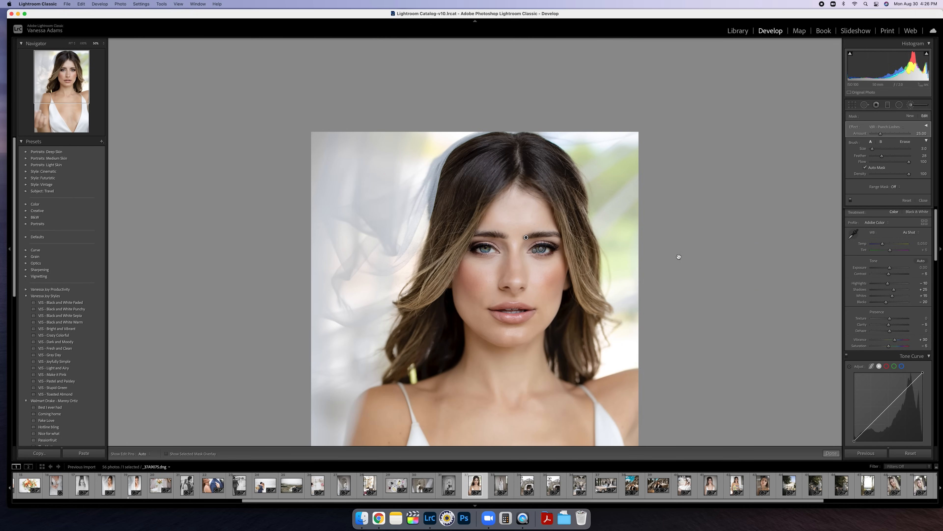
scroll(533, 370, down, 5)
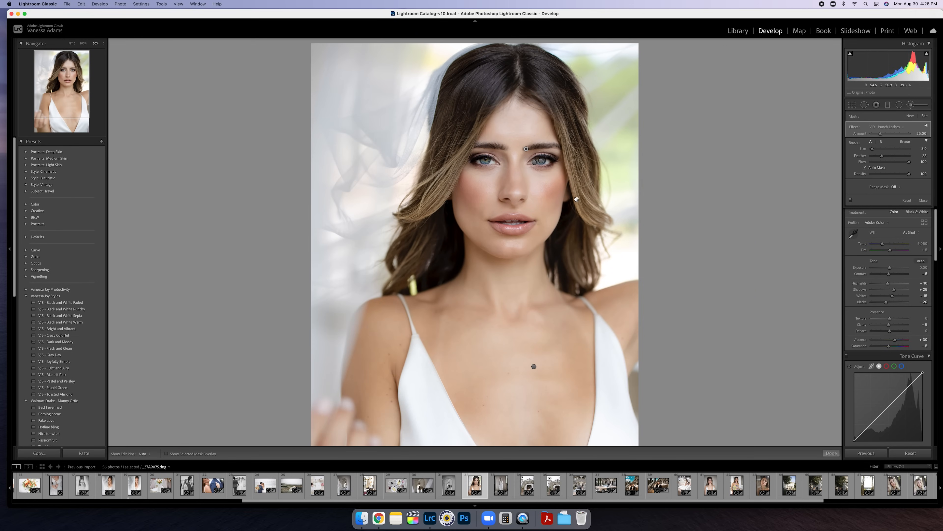
click(923, 200)
key(super+minus)
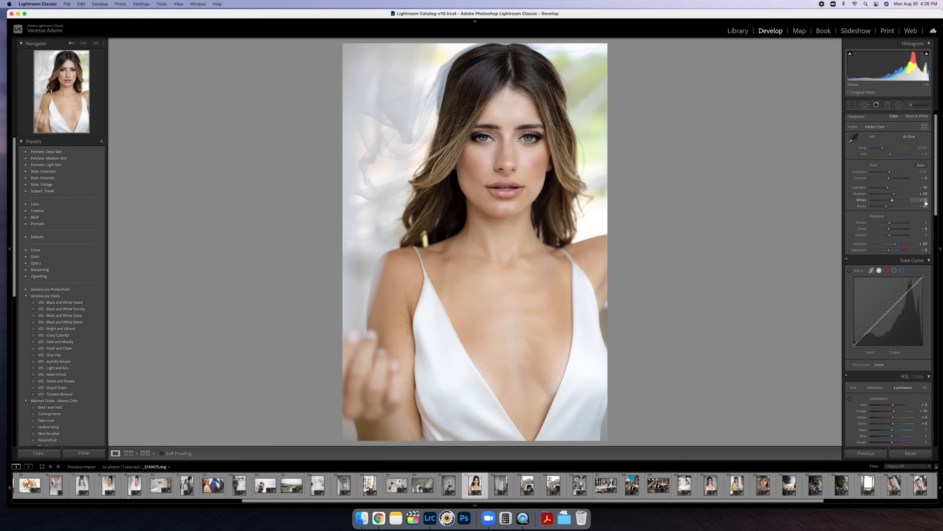
key(backslash)
key(backslash)
key(backslash)
key(backslash)
Step: Go to the photo of the couple under the stone arch, try Highlights at -100 and bring it back to -7
key(Right)
key(Right)
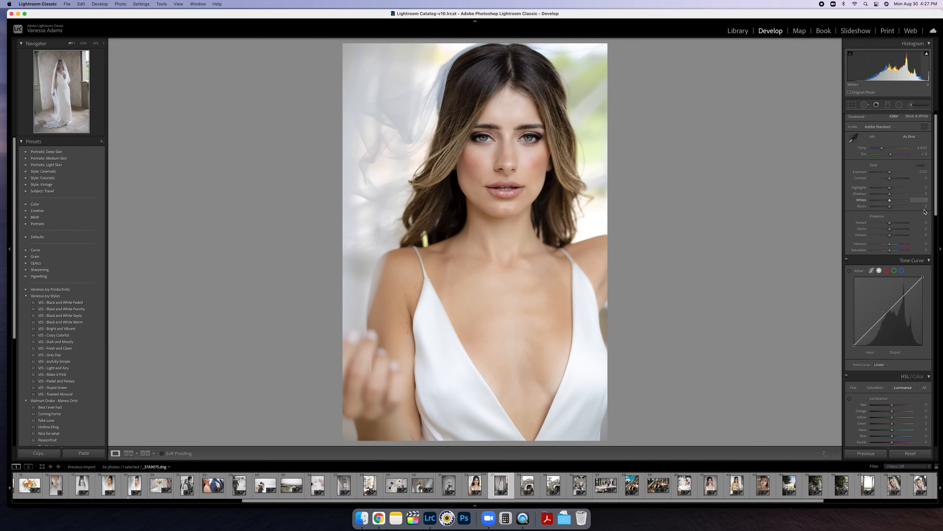
key(Right)
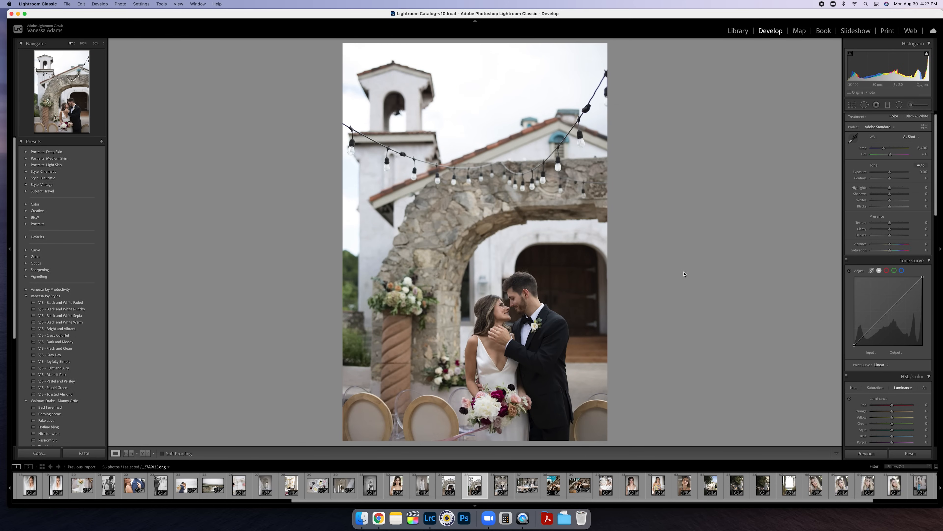
drag(890, 187, 859, 189)
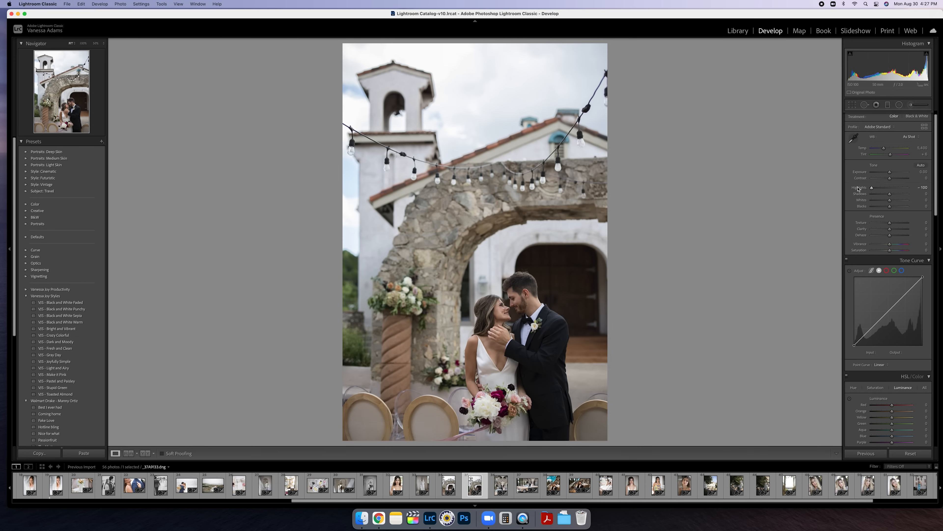
click(889, 189)
Step: Try a graduated filter with the "VJS - Blue Sky" effect over the sky above the stone arch
click(910, 106)
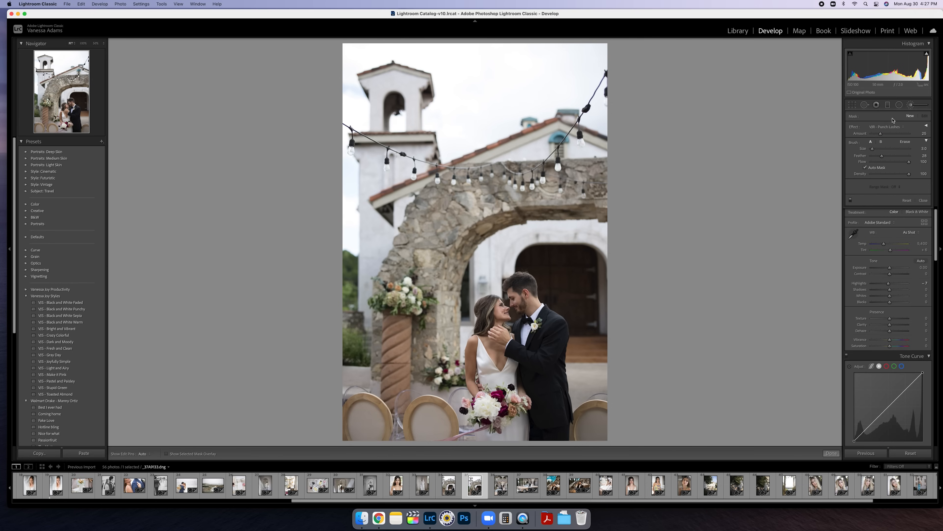
click(888, 126)
click(854, 110)
click(888, 106)
click(889, 127)
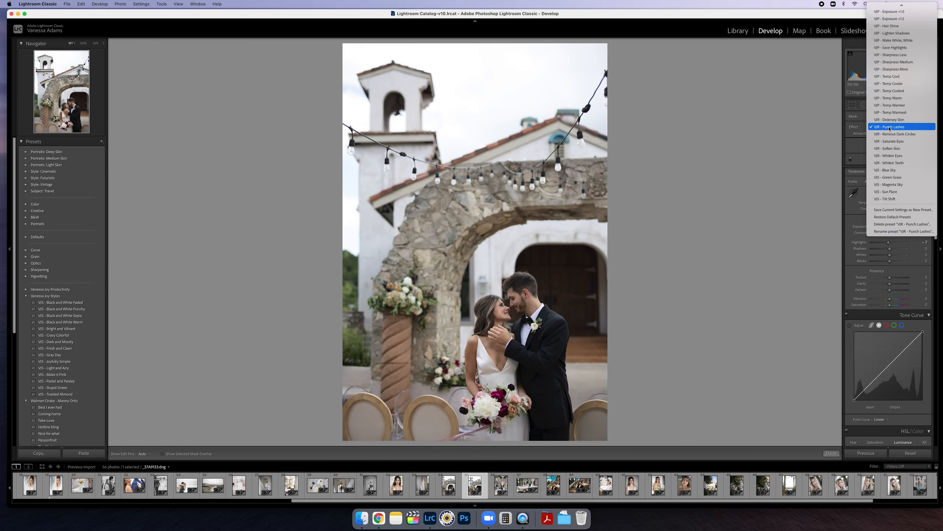
click(888, 170)
drag(477, 132, 483, 178)
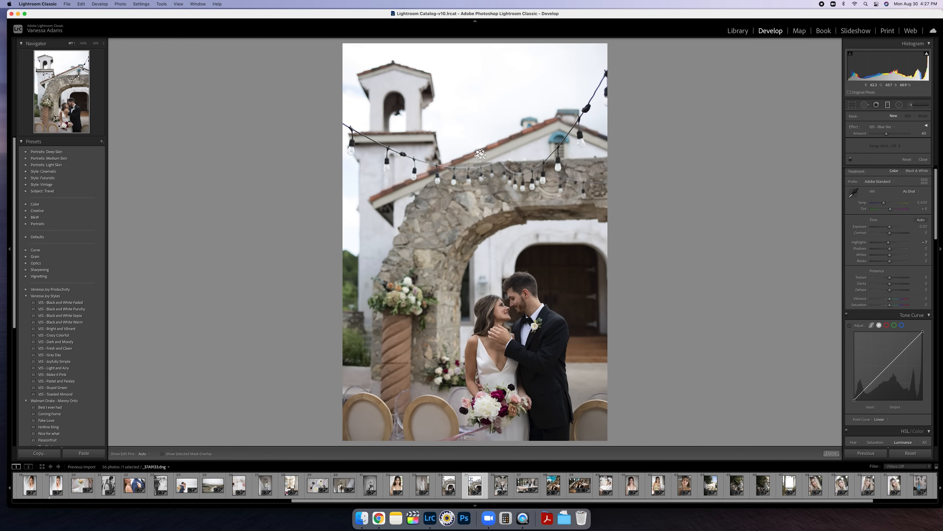
Step: Try brushing "VJS - Blue Sky" over the sky with the brush's Highlights and Whites lowered, then reset and close the brush
click(911, 106)
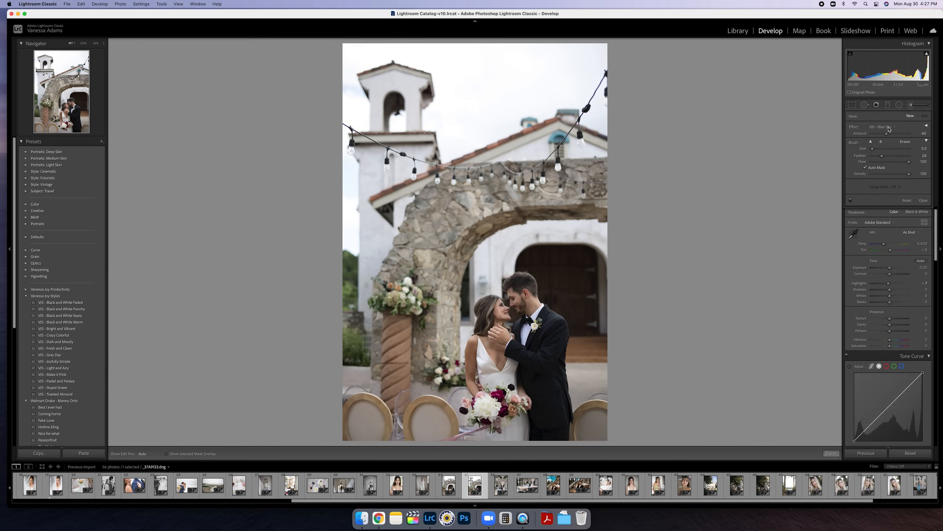
scroll(593, 81, up, 10)
drag(403, 87, 464, 115)
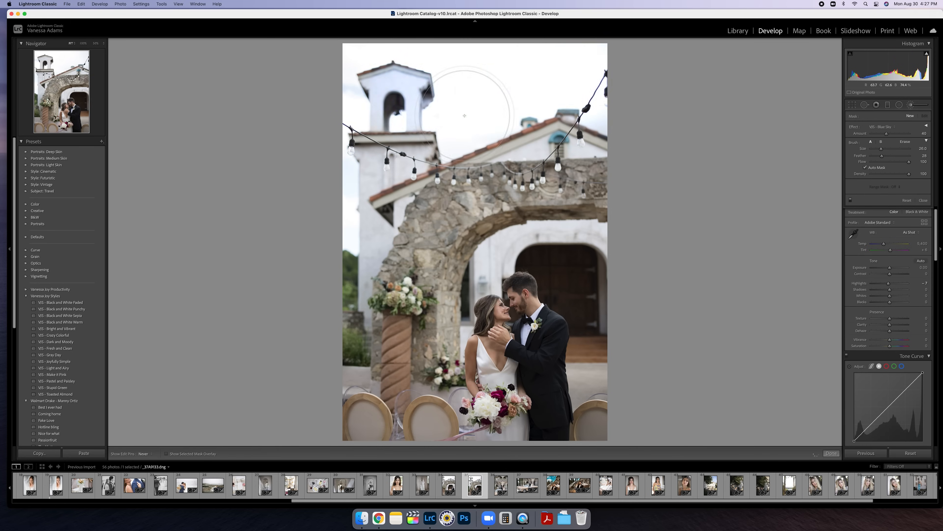
click(926, 125)
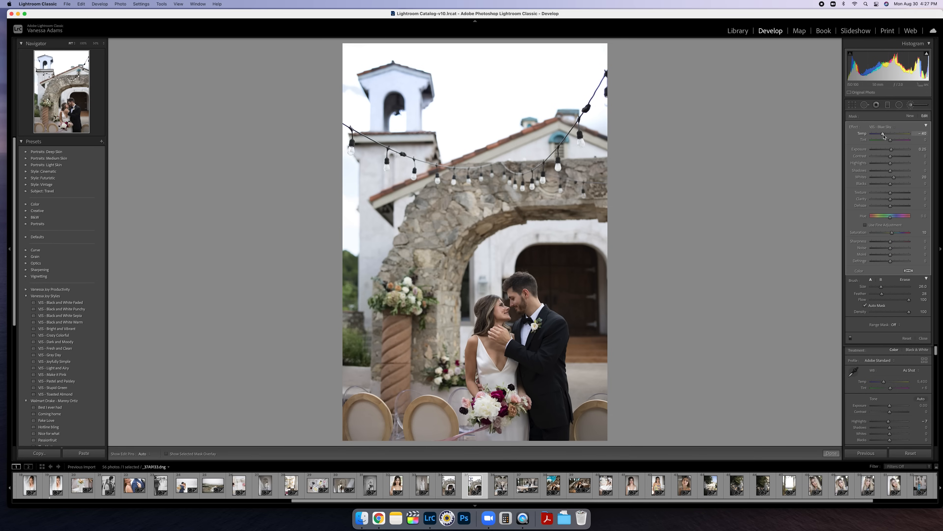
mouse_move(890, 162)
mouse_down()
mouse_move(873, 163)
mouse_move(869, 178)
mouse_move(888, 178)
mouse_up()
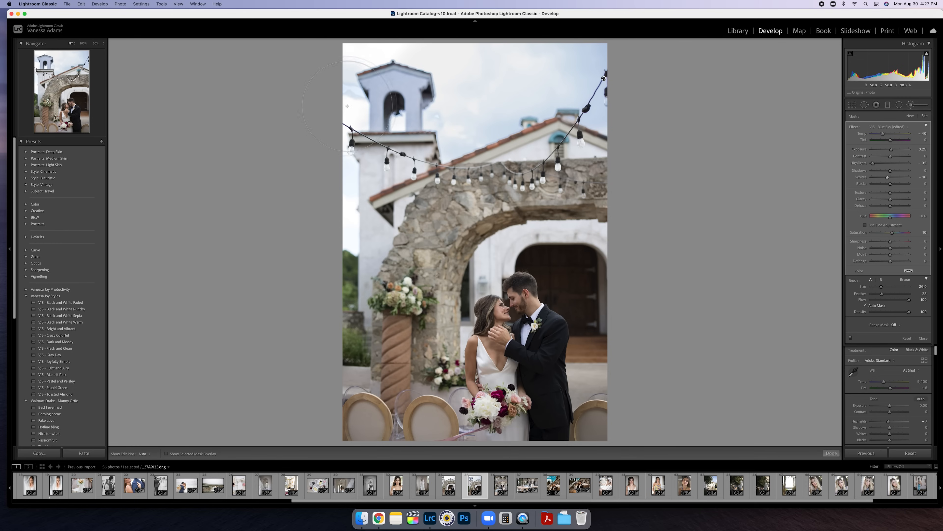
mouse_move(347, 106)
mouse_down()
mouse_move(347, 152)
mouse_move(370, 234)
mouse_move(352, 245)
mouse_up()
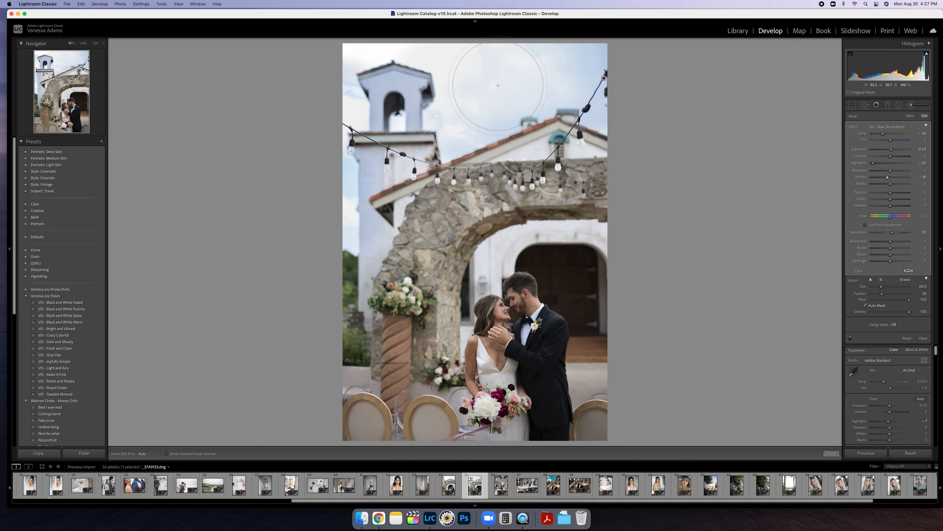
click(907, 338)
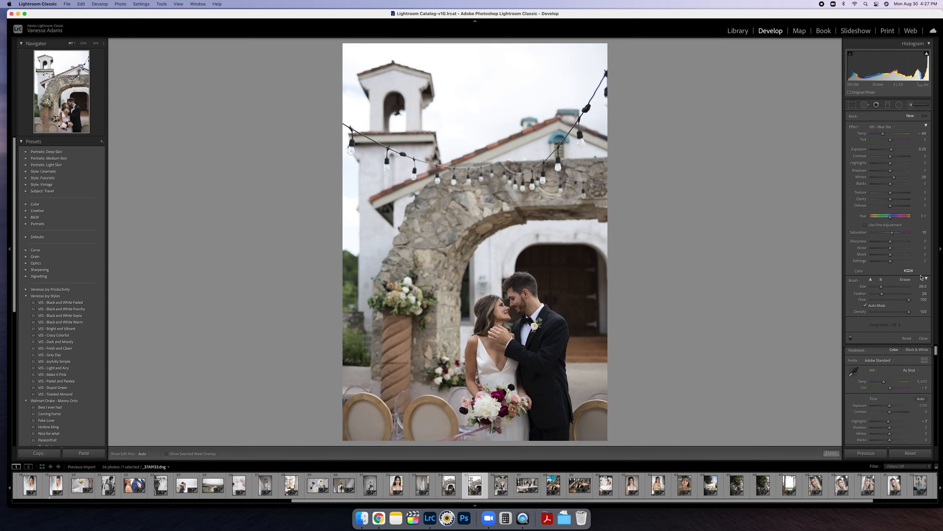
click(923, 338)
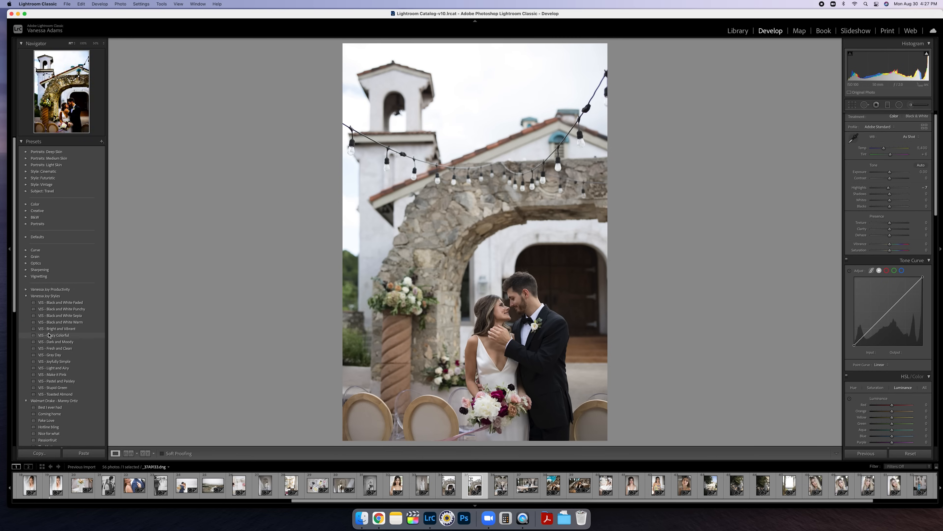
Step: Apply "VJS - Fresh and Clean" to the stone arch photo and "VJS - Black and White Faded" to the vertical convertible photo
click(68, 349)
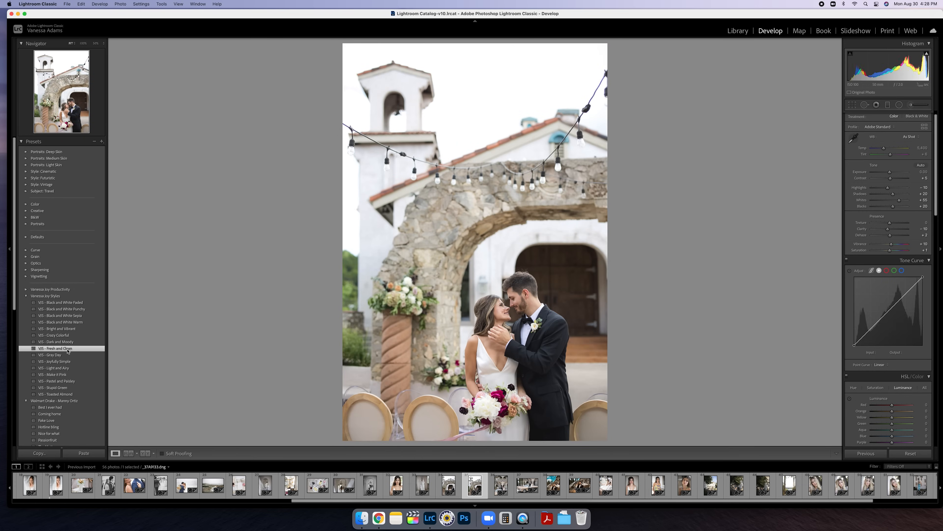
key(Right)
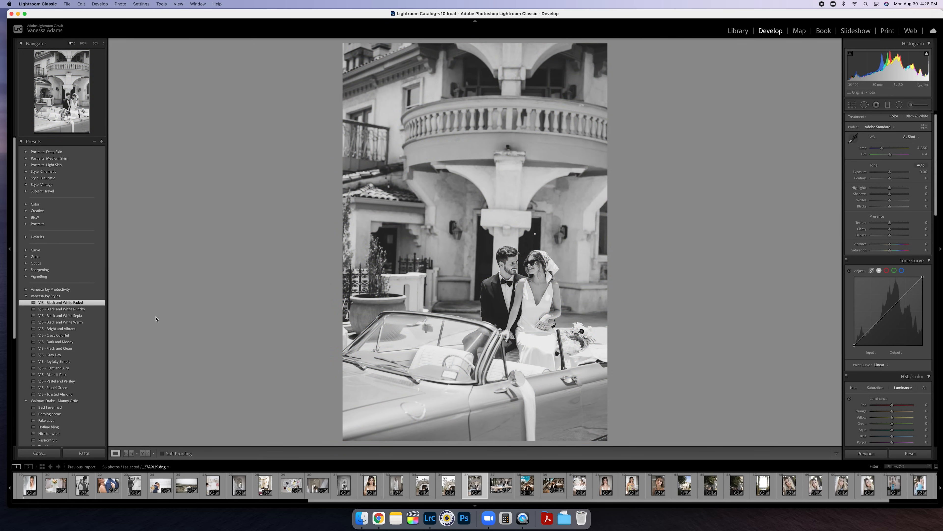
Step: Apply "VJS - Joyfully Simple" to the horizontal photo of the couple in the convertible and raise its Highlights to about +21
key(Right)
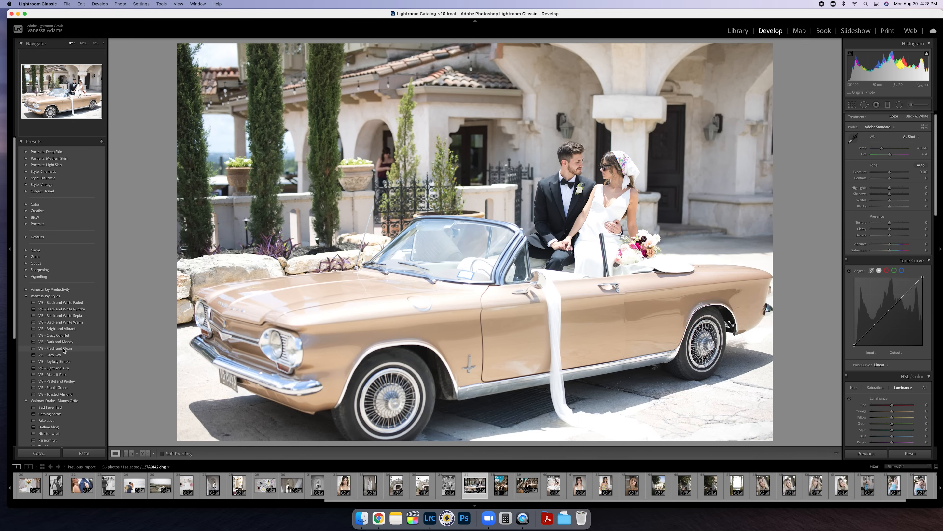
click(65, 362)
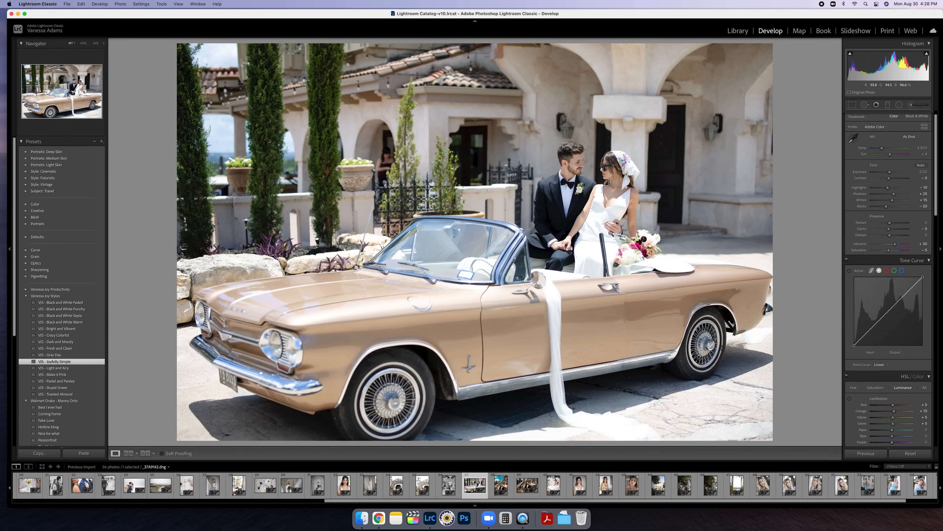
mouse_move(888, 187)
mouse_down()
mouse_move(859, 187)
mouse_move(896, 189)
mouse_up()
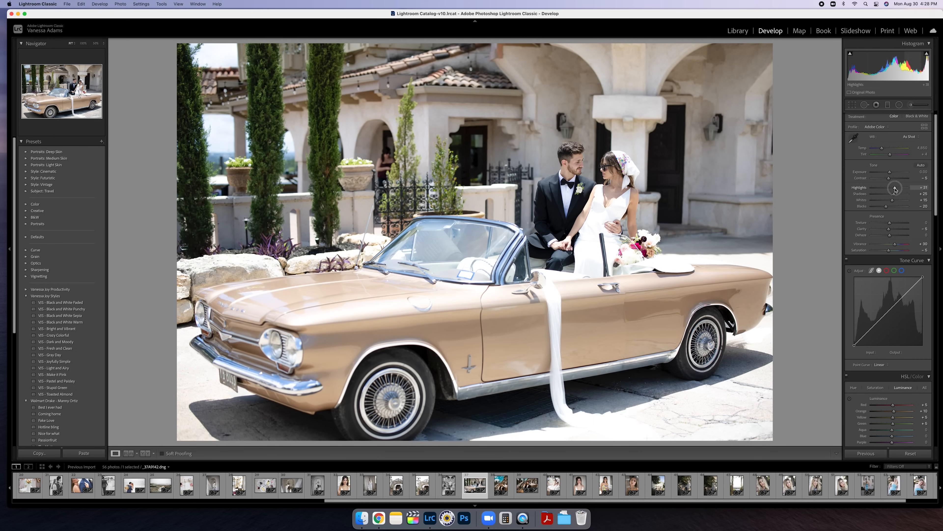
Step: Compare the two warm-toned close-ups of the couple in the convertible with their unedited versions and zoom in on the groom's face
key(Right)
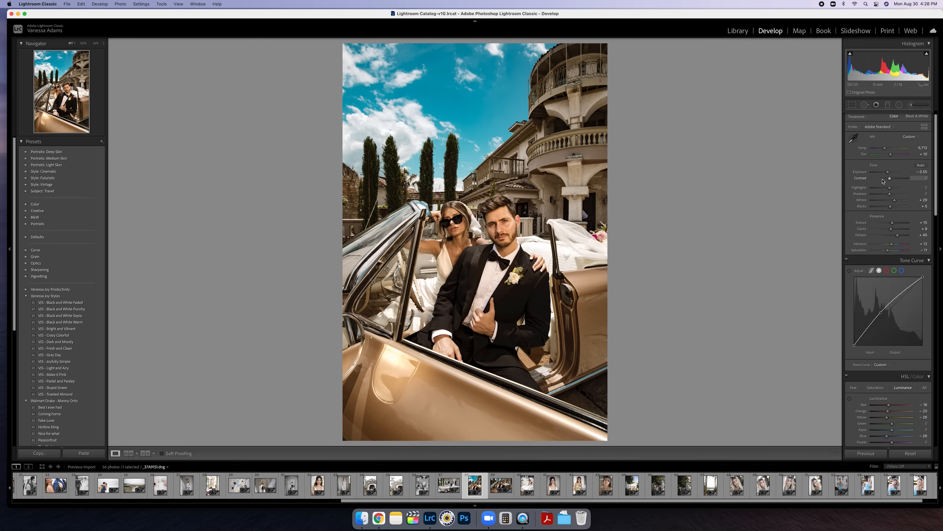
key(backslash)
key(backslash)
key(Right)
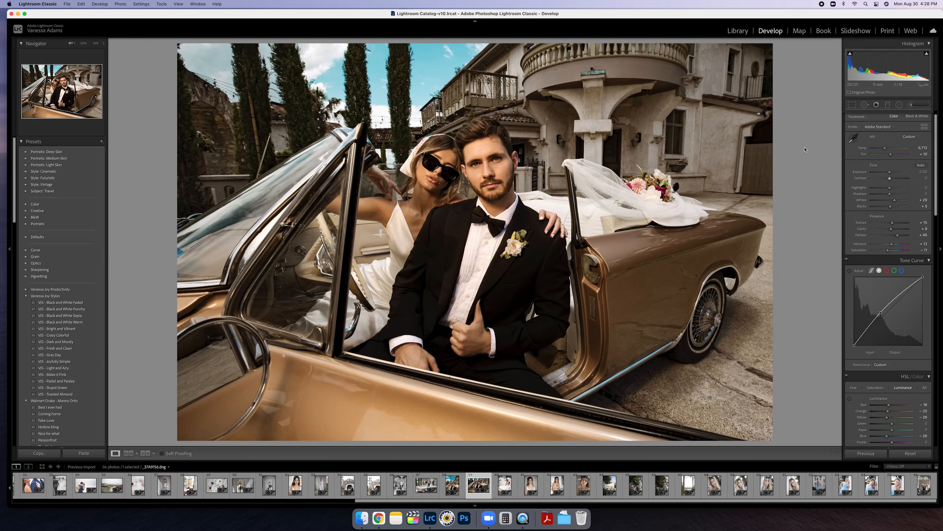
key(backslash)
key(backslash)
click(492, 159)
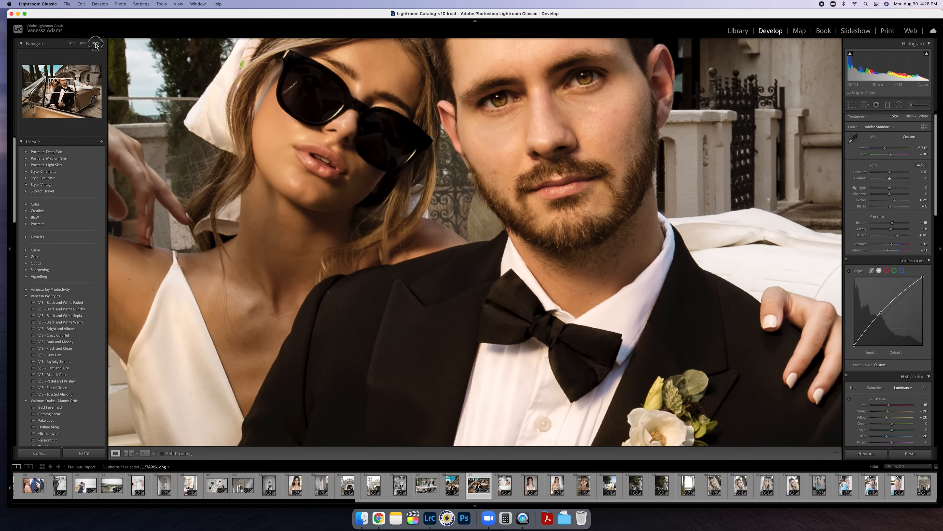
Step: Lower the Highlights to about -15 on the backlit photo of the couple holding hands between the tall trees
click(83, 44)
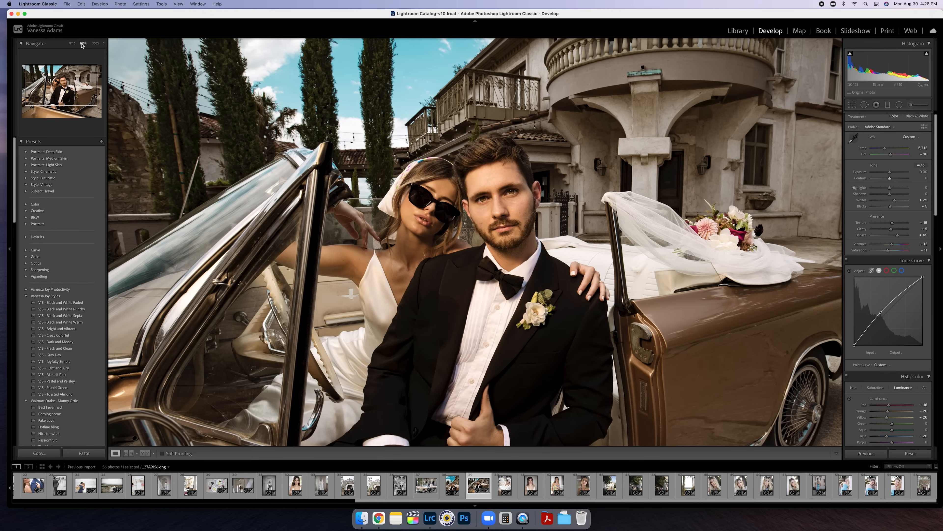
click(70, 44)
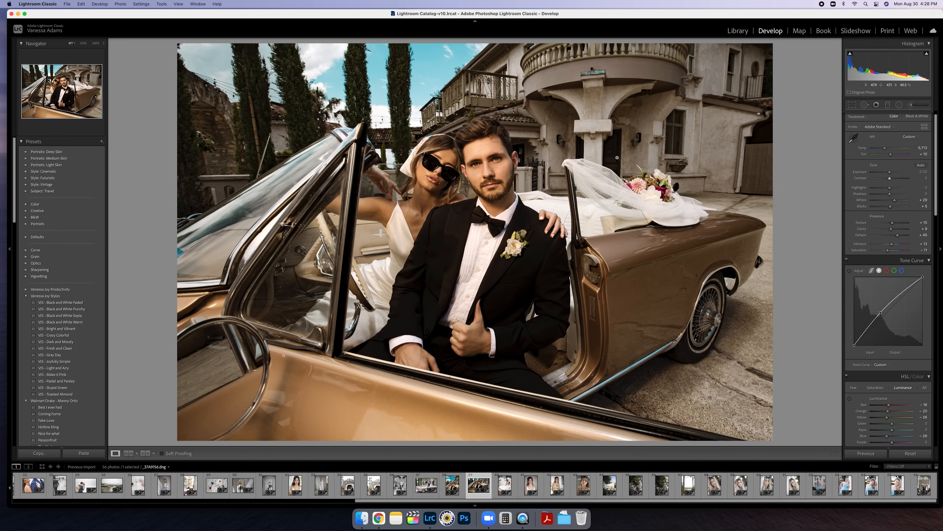
key(Right)
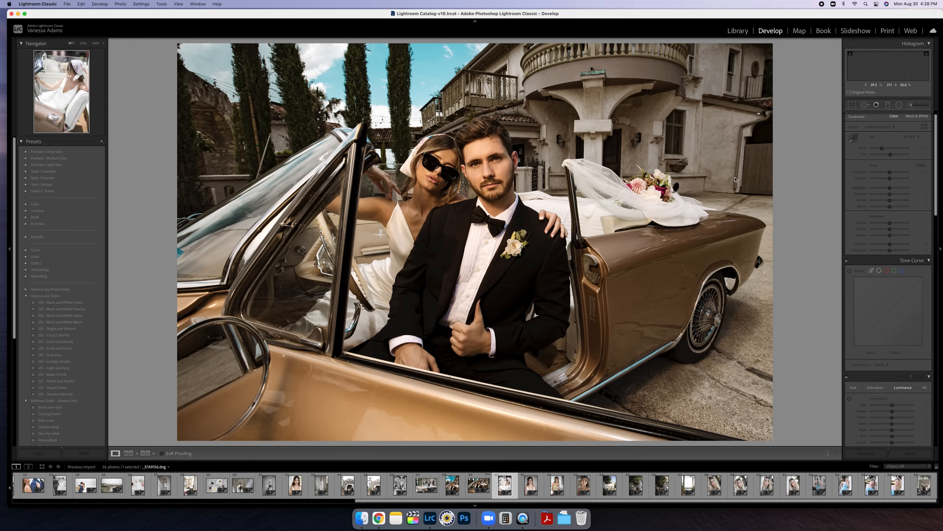
key(Right)
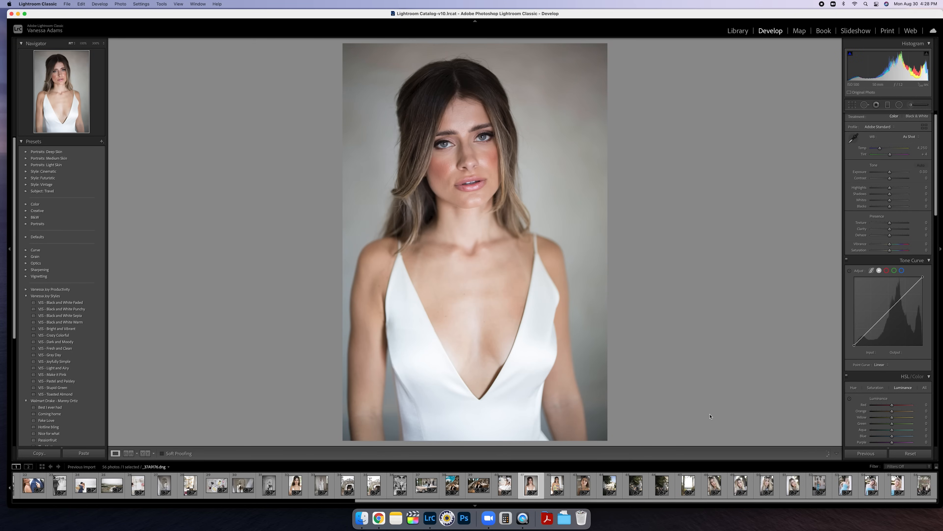
click(698, 484)
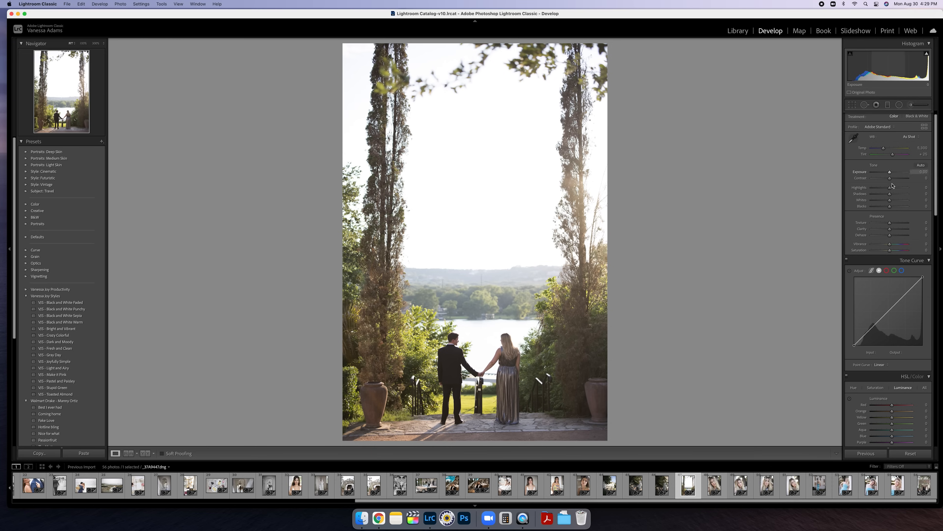
mouse_move(890, 187)
mouse_down()
mouse_move(872, 189)
mouse_move(888, 188)
mouse_up()
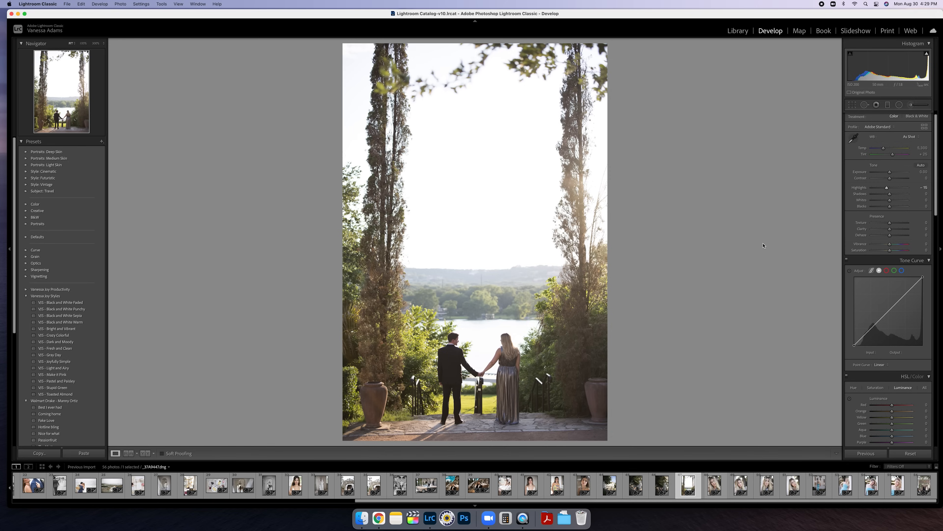
Step: Apply "VJS - Fresh and Clean" to the first close-up portrait of the blonde woman and raise its Exposure to +0.20
key(Right)
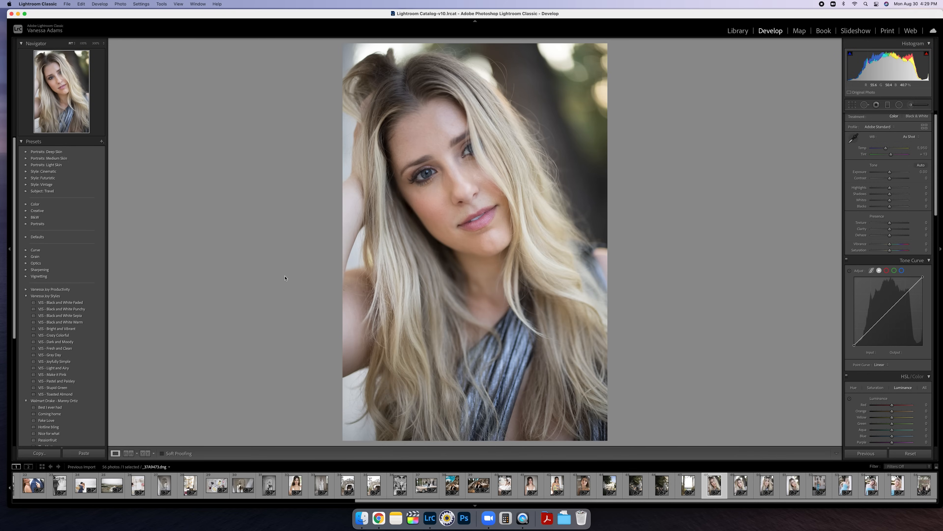
click(68, 349)
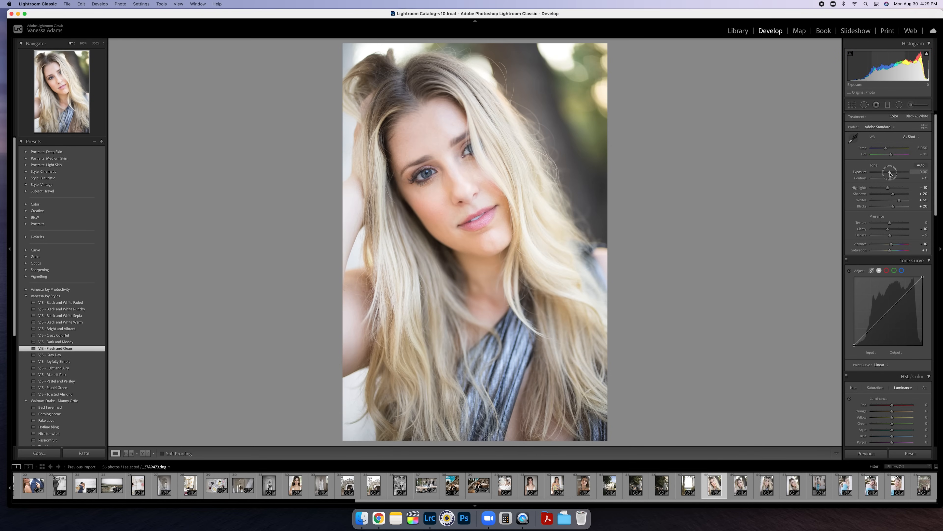
drag(890, 173, 890, 174)
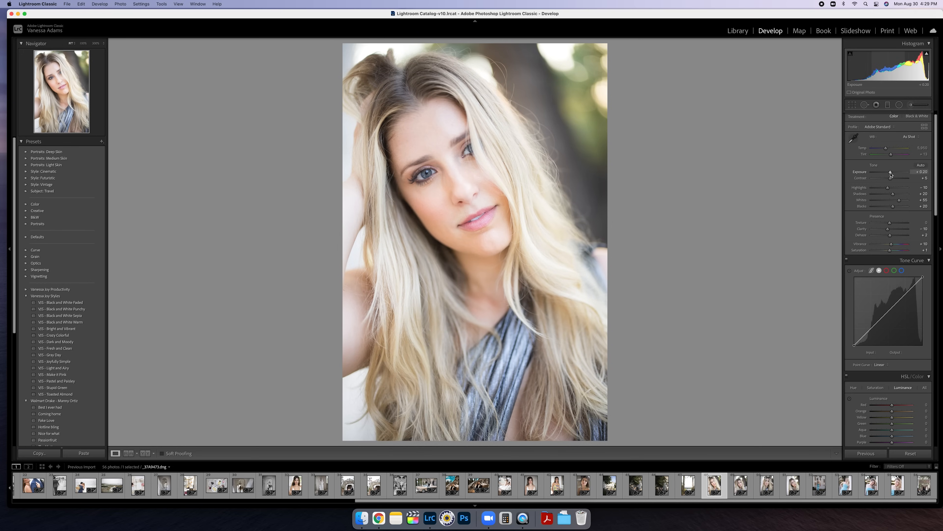
Step: Copy the previous photo's settings to the following blonde portraits and apply "VJS - Black and White Faded" to the one leaning on the wall
key(Right)
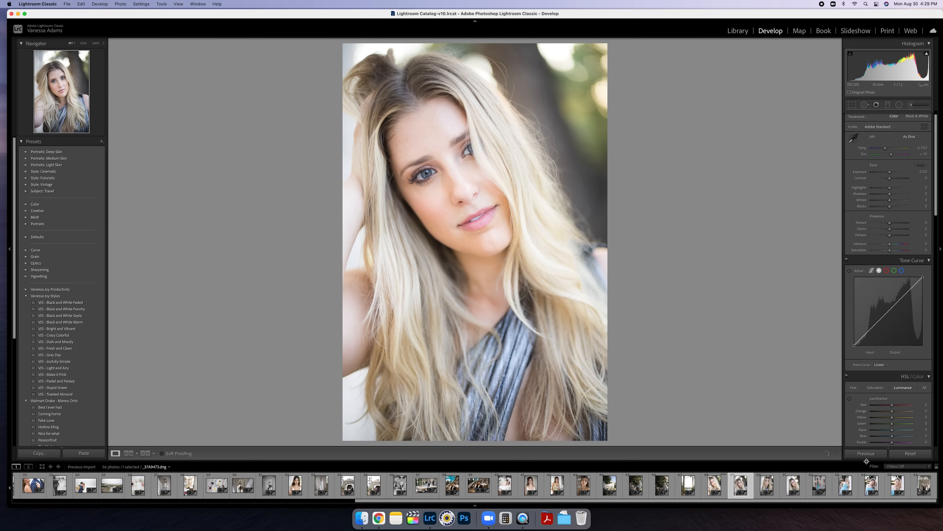
click(866, 453)
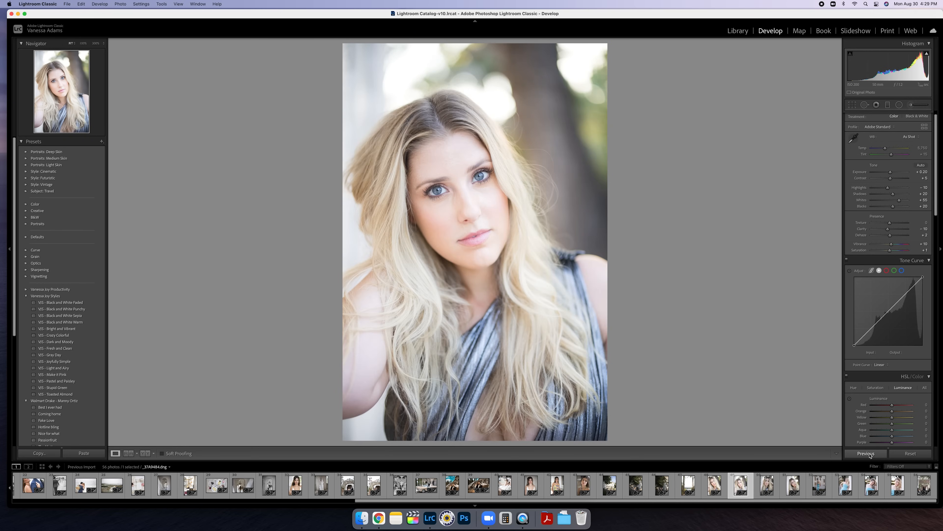
key(Right)
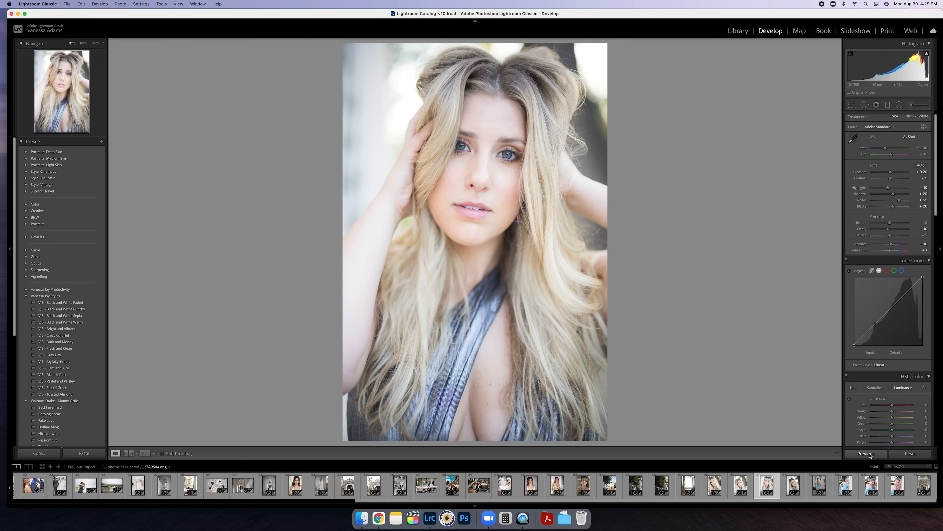
key(Right)
click(866, 453)
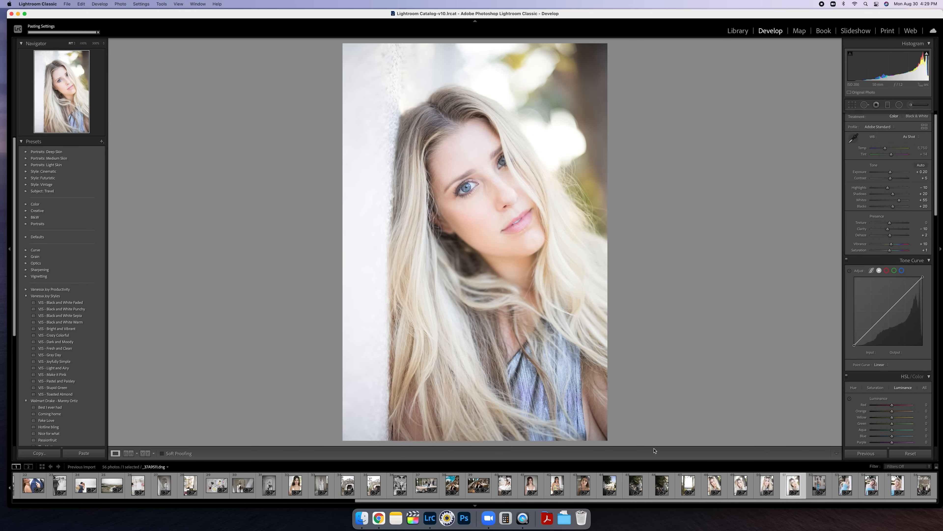
click(66, 303)
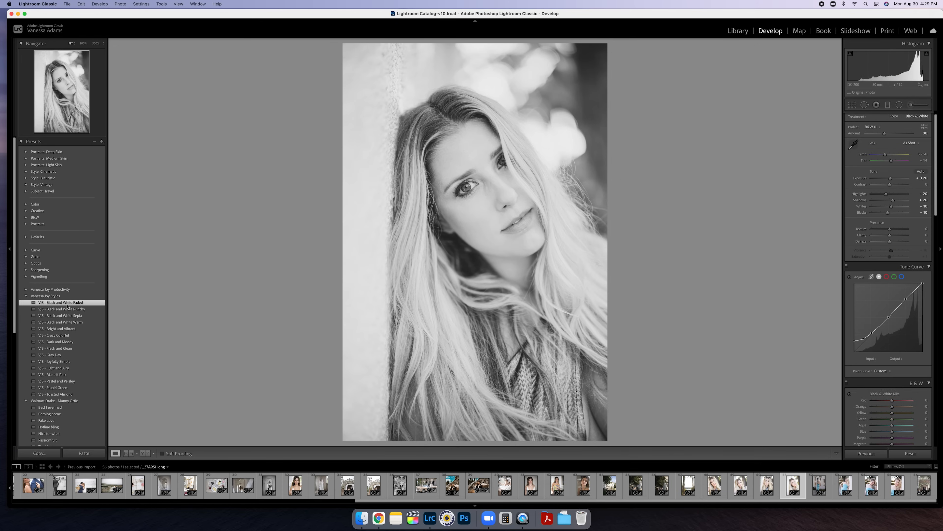
Step: Apply "VJS - Bright and Vibrant" to the full-length blue dress photo, raise Exposure to about +0.65, reset Blacks and lower Contrast
key(Right)
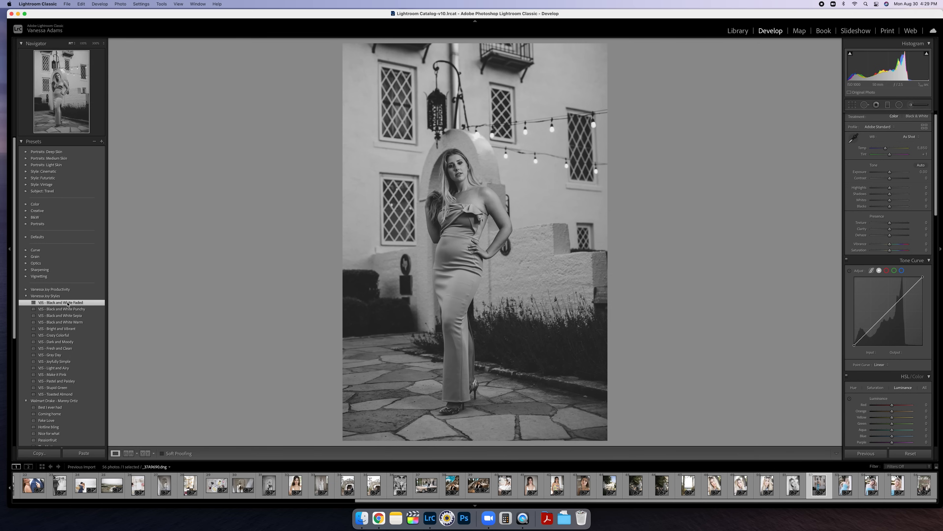
click(73, 330)
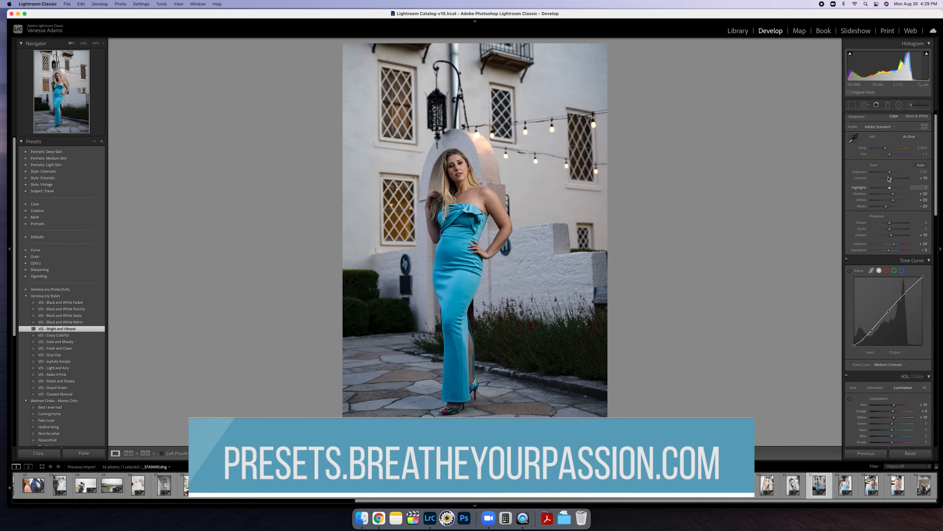
drag(890, 172, 892, 172)
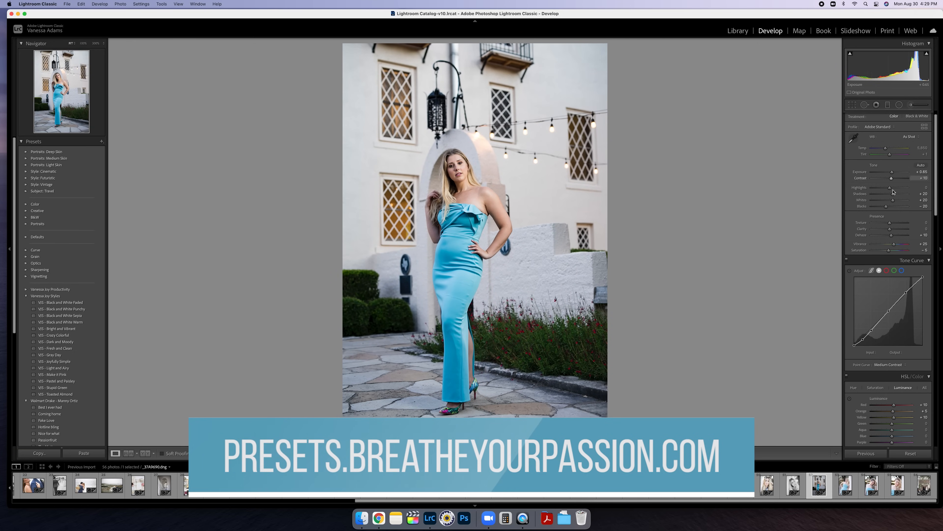
double_click(886, 206)
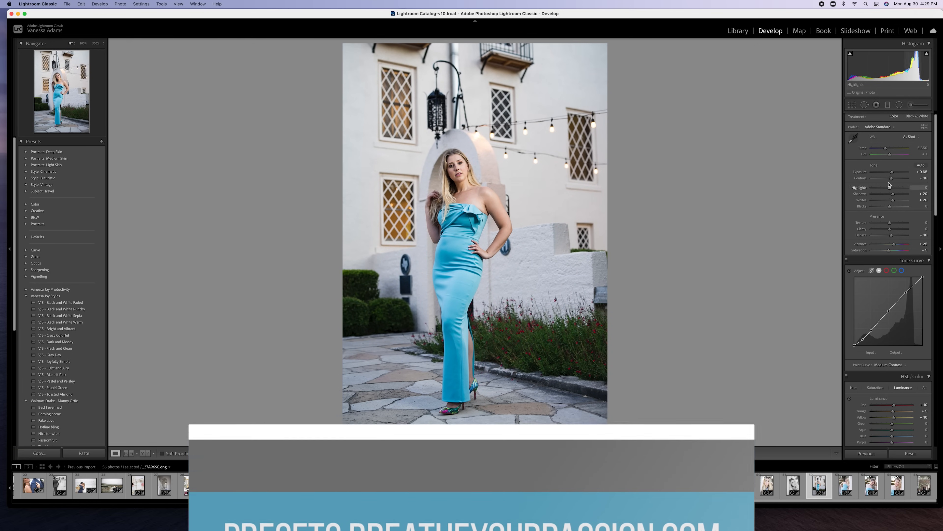
drag(891, 178, 881, 181)
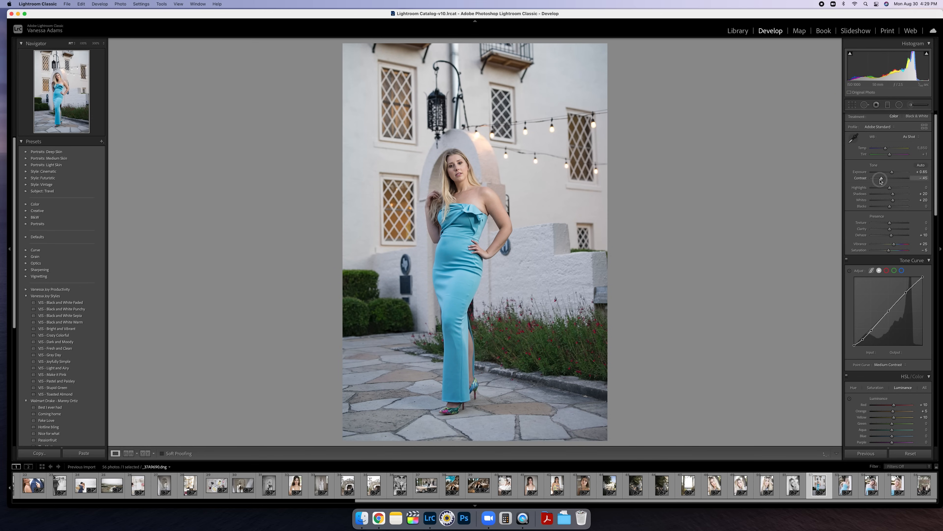
Step: Apply "VJS - Bright and Vibrant" to the photo of the woman in the blue dress leaning against the white wall
key(Right)
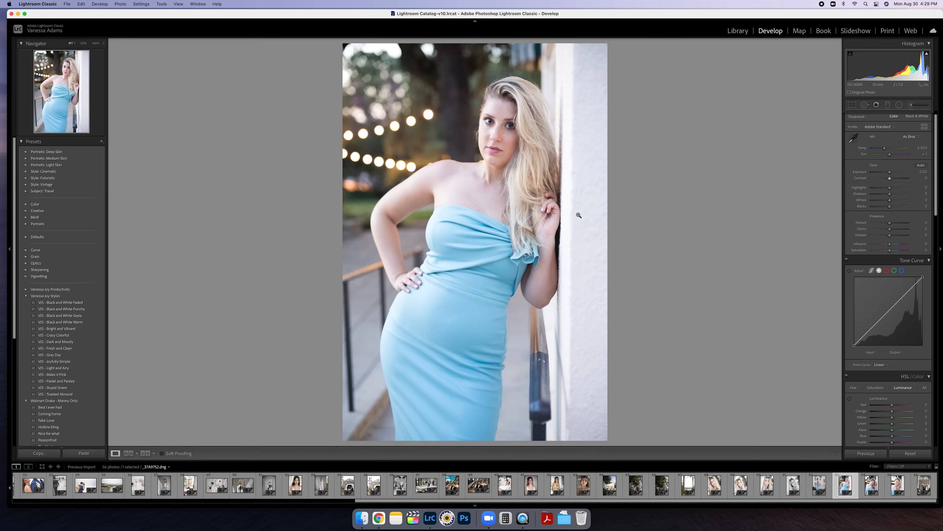
click(501, 133)
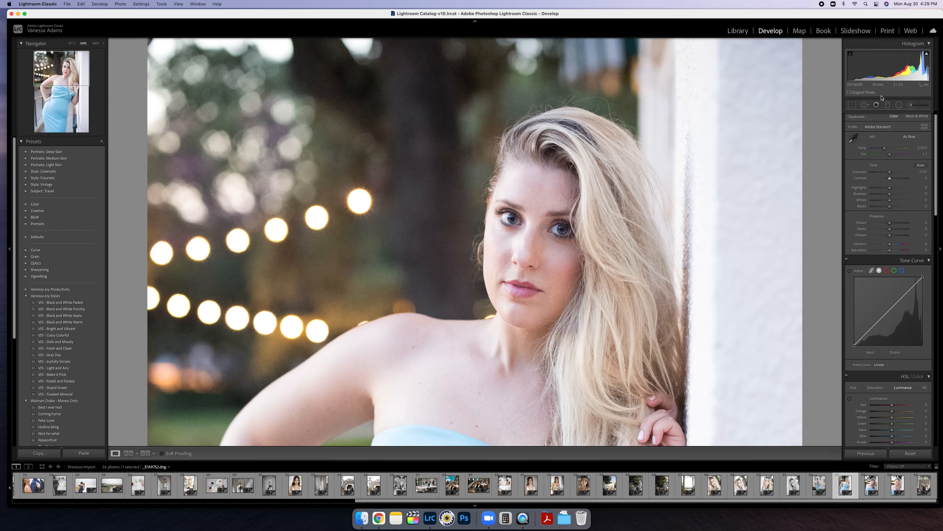
drag(640, 264, 609, 200)
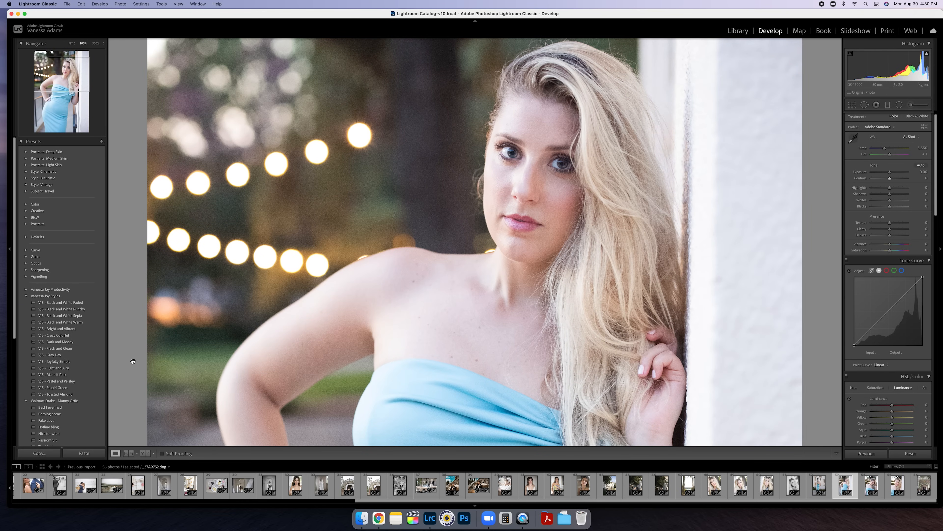
click(90, 329)
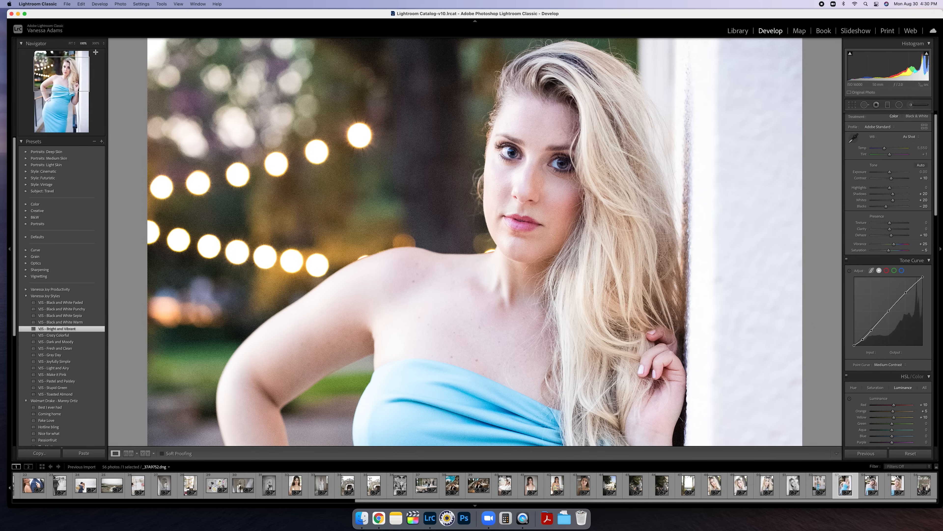
Step: Reduce noise in the blue dress photo with Luminance about 53, Detail about 71, Contrast about 16 and Color about 44, checking the face close up
click(96, 43)
drag(311, 123, 459, 308)
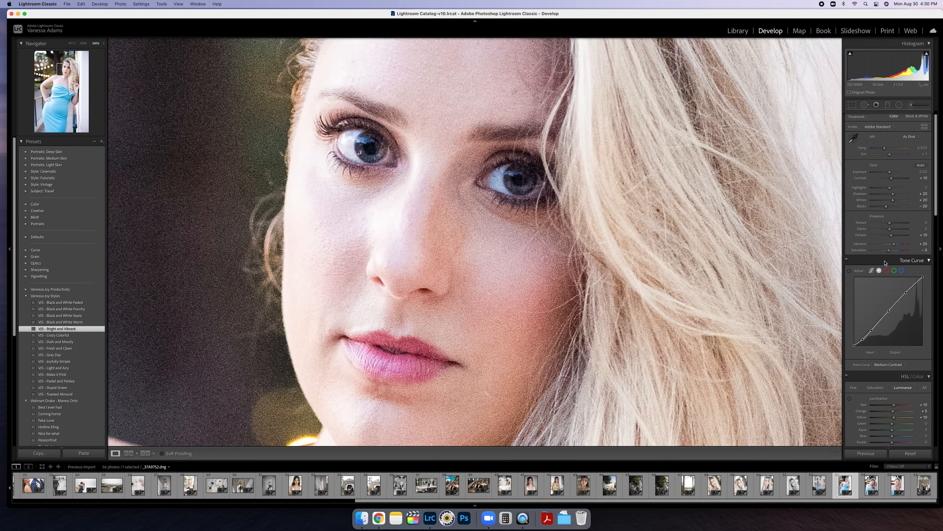
scroll(892, 260, down, 5)
scroll(892, 260, down, 5)
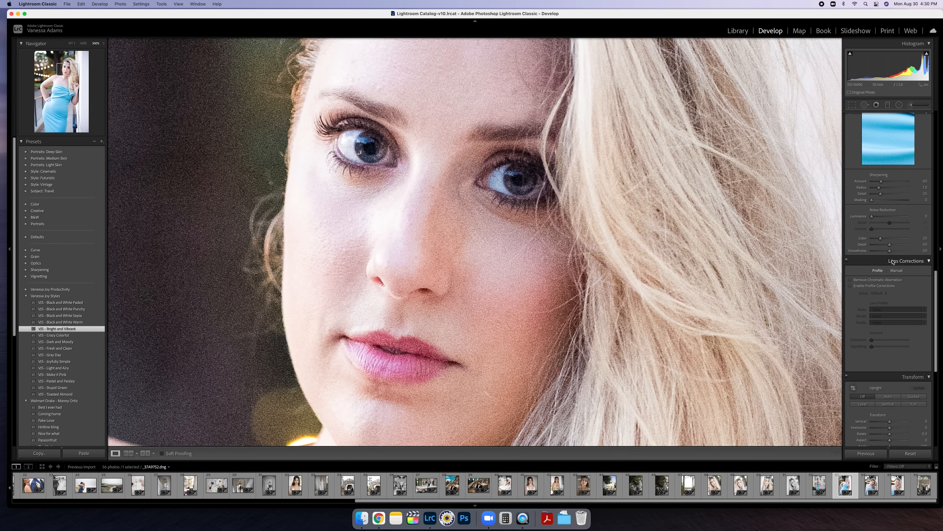
drag(872, 217, 891, 217)
click(883, 217)
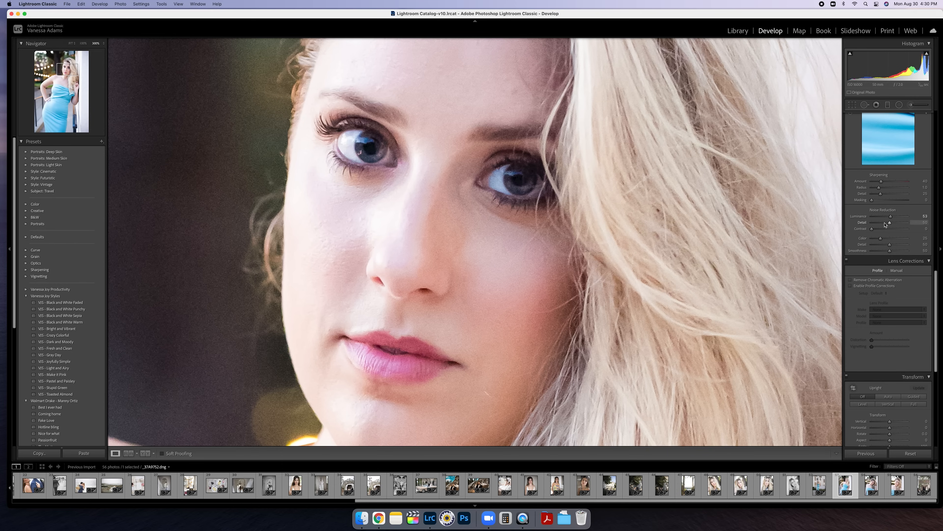
click(884, 223)
drag(884, 223, 897, 223)
click(887, 238)
Step: Compare the whole blue dress photo with its unedited version
click(83, 43)
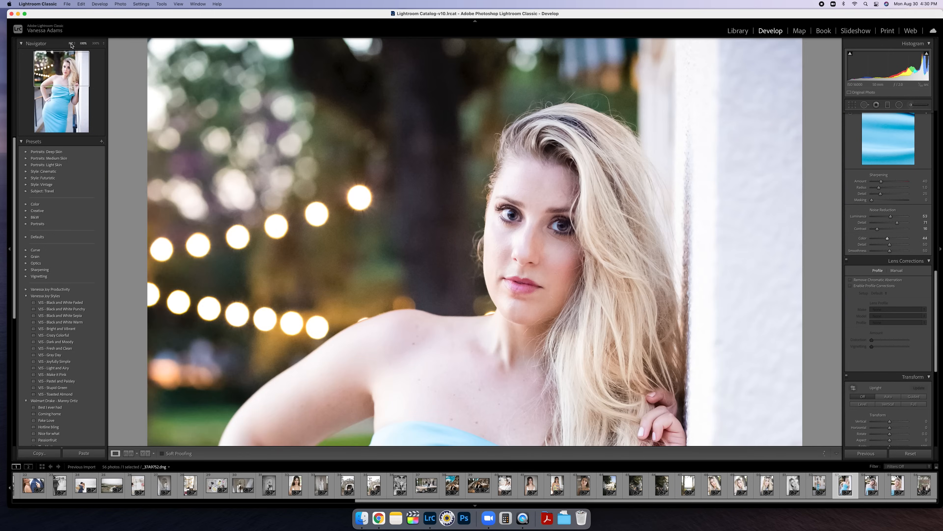
click(71, 44)
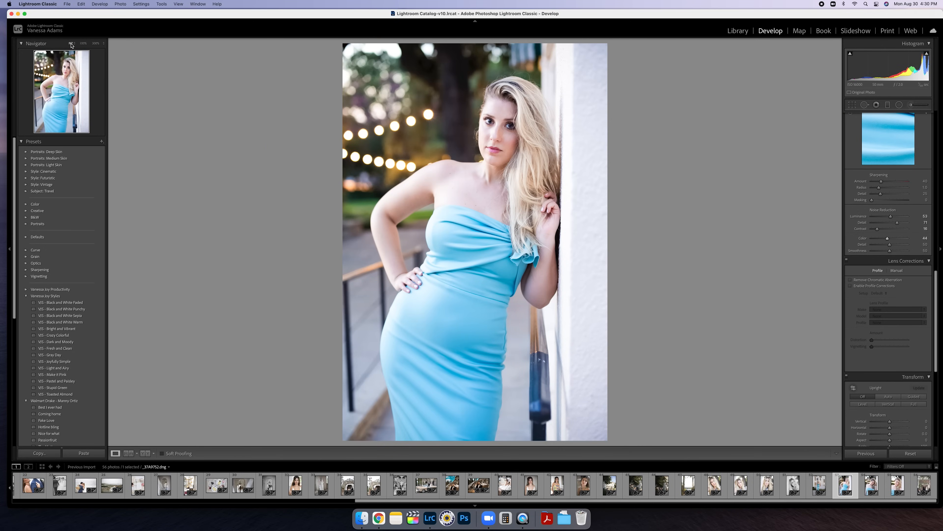
key(backslash)
key(backslash)
key(backslash)
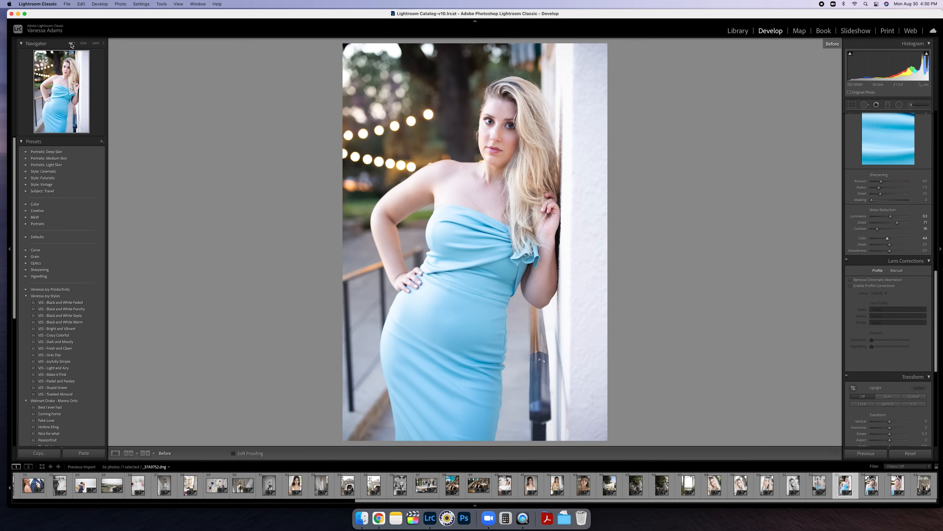
key(backslash)
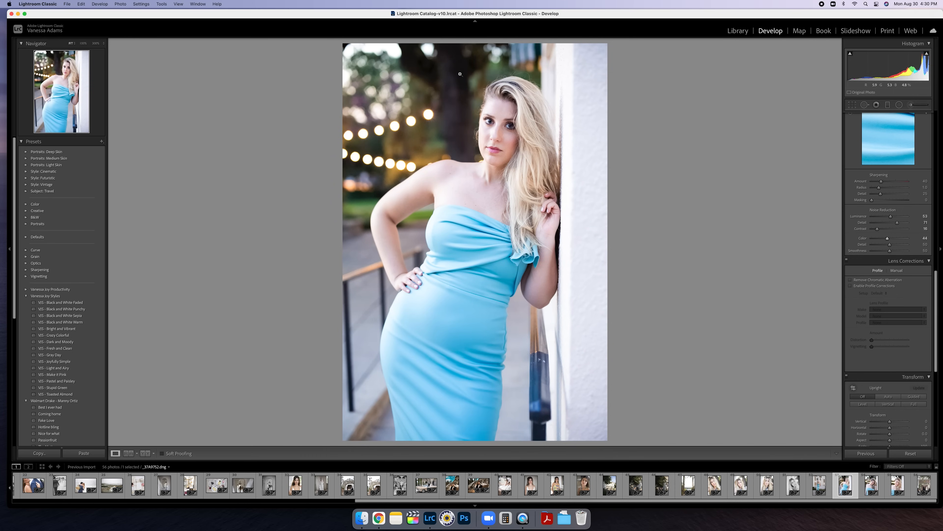
Step: Examine the noise reduction on the woman's face at high magnification, comparing it with the unedited version
click(506, 129)
click(524, 188)
click(96, 43)
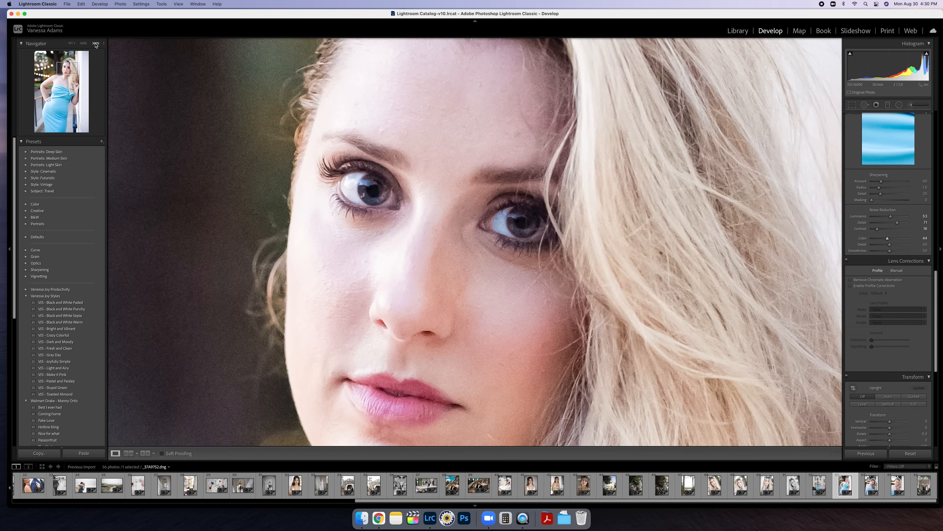
key(backslash)
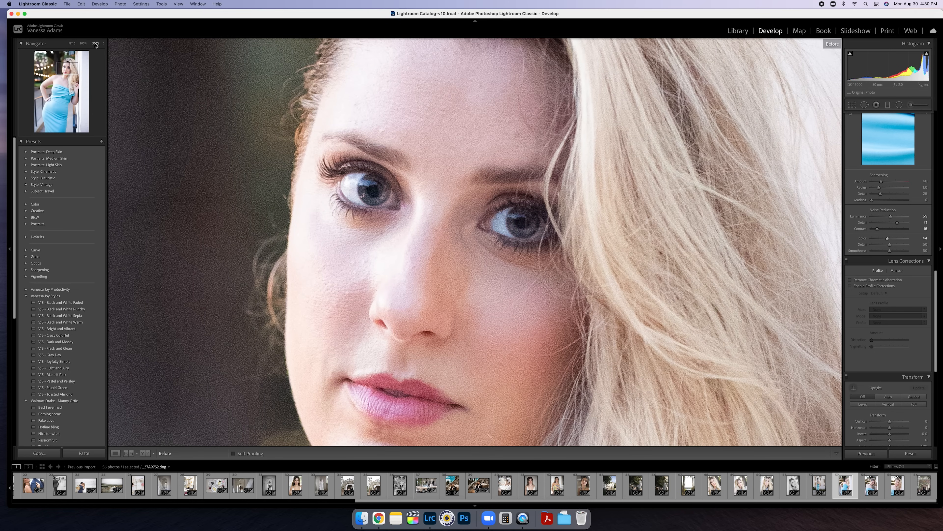
key(backslash)
key(backslash)
key(backslash)
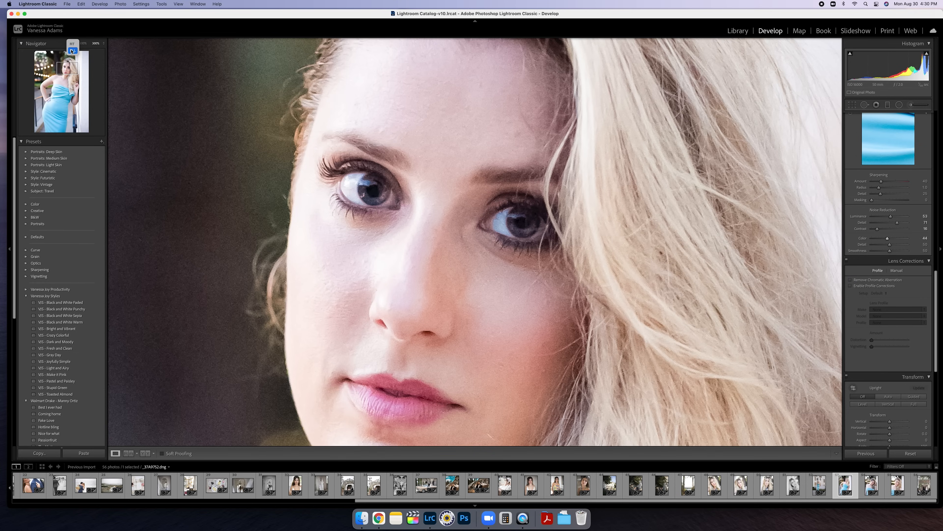
Step: Apply the previous photo's edit settings to each of the next two blue dress photos in turn
click(71, 43)
click(71, 44)
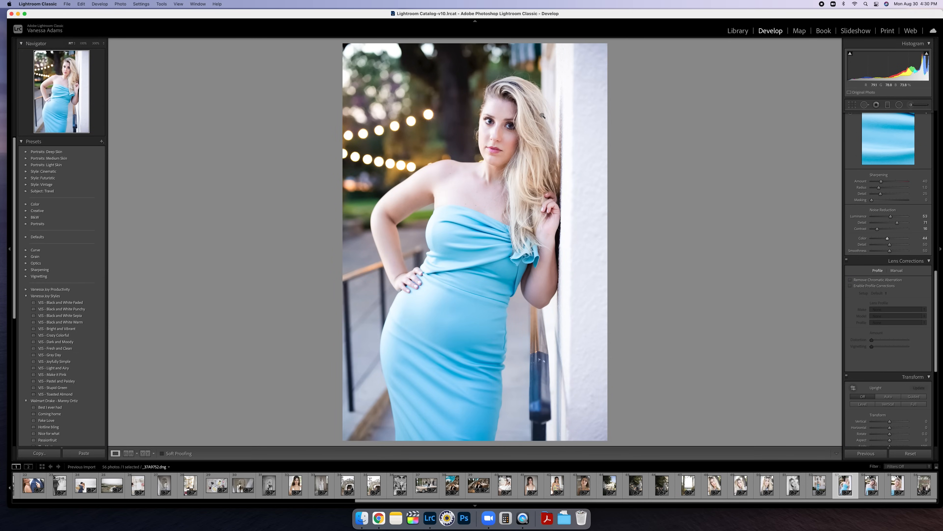
key(Right)
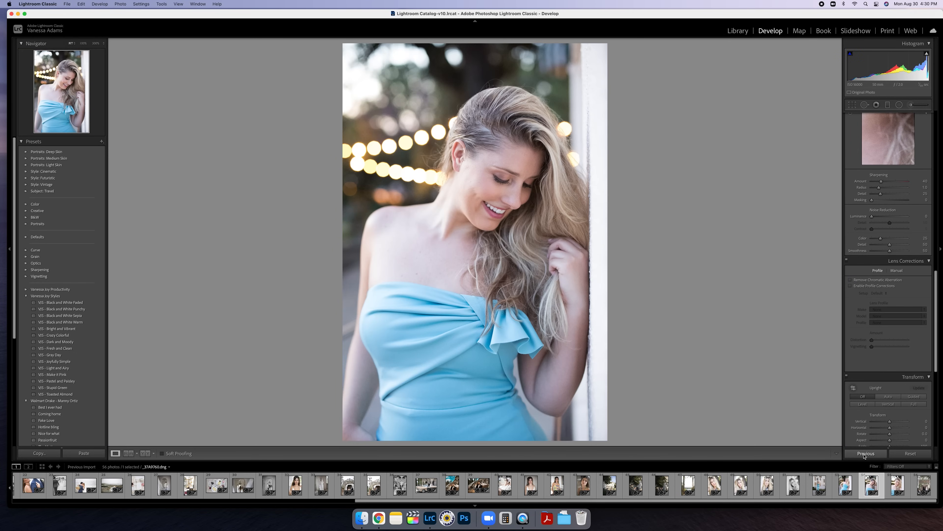
click(864, 453)
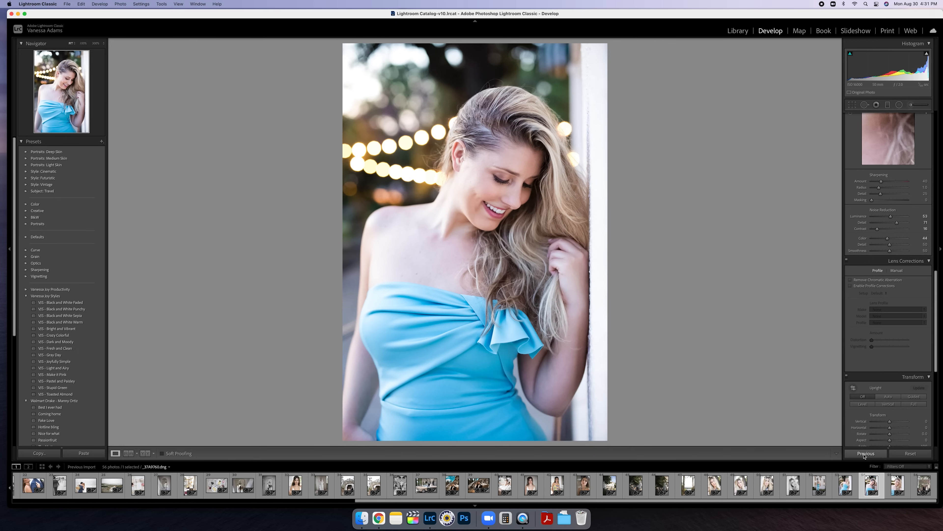
key(Right)
click(865, 453)
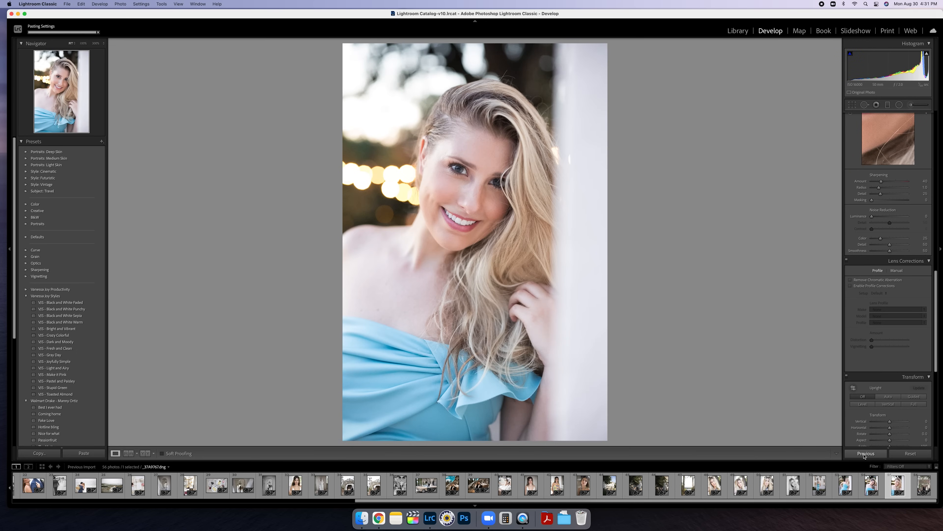
Step: Brush the "VJR - Saturate Eyes" effect onto the eyes in the last blue dress photo, the smiling close-up
key(Right)
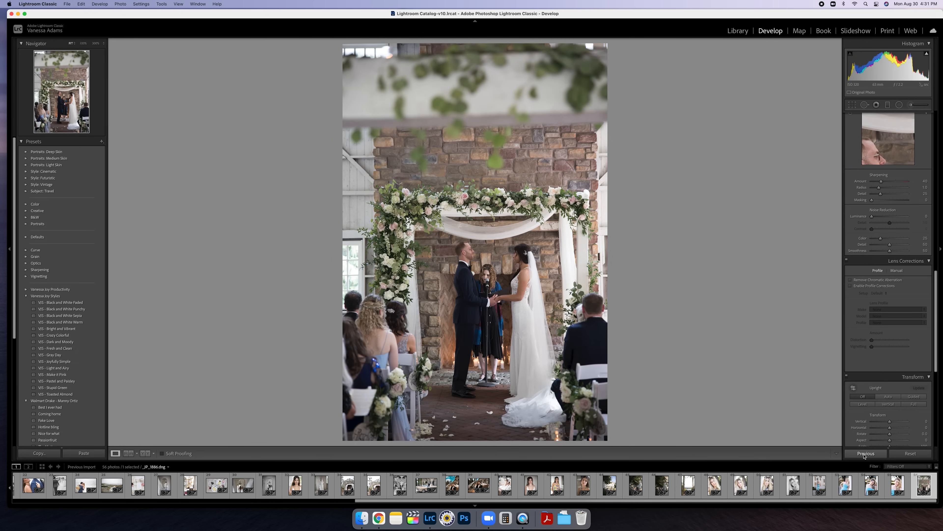
key(Left)
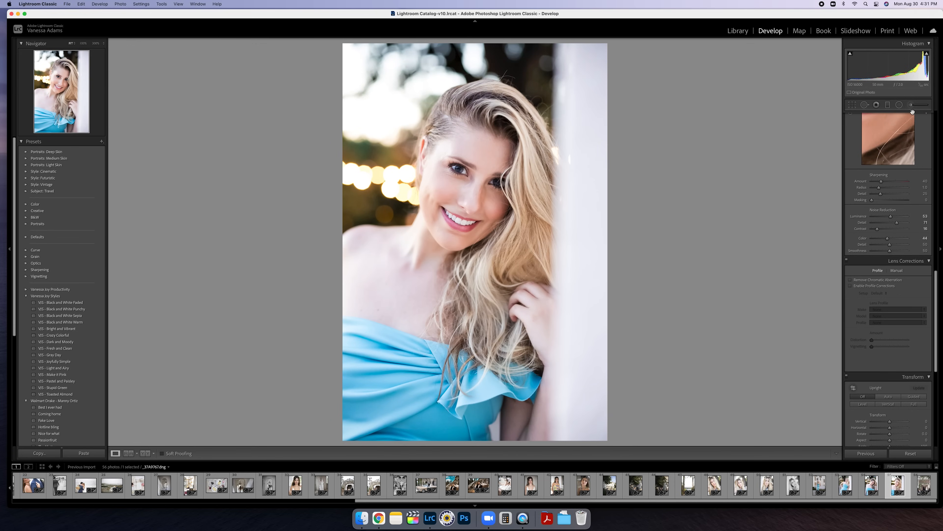
click(912, 110)
click(890, 128)
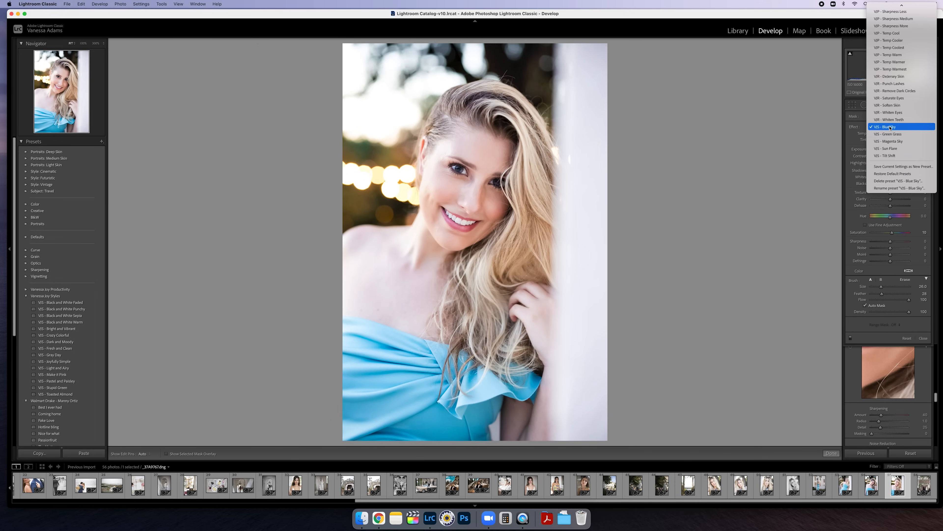
click(889, 98)
scroll(435, 169, down, 10)
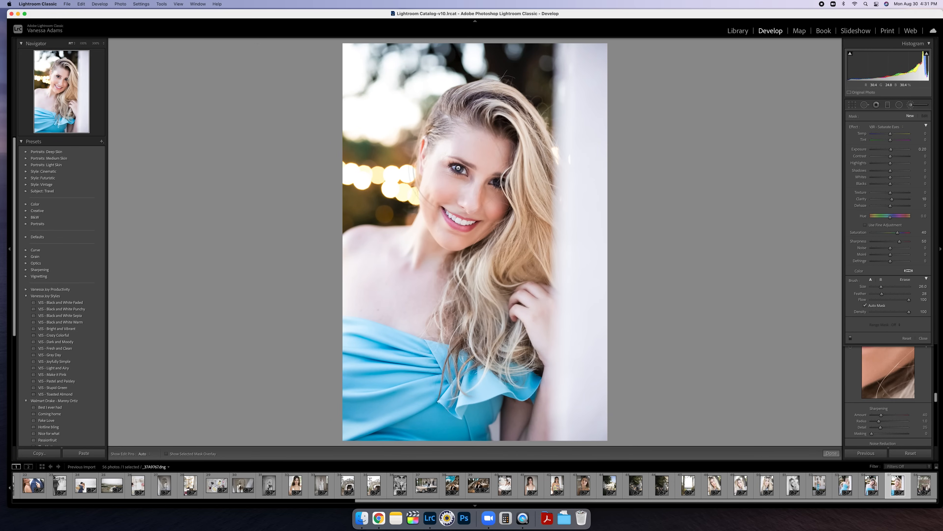
key(h)
drag(459, 169, 459, 170)
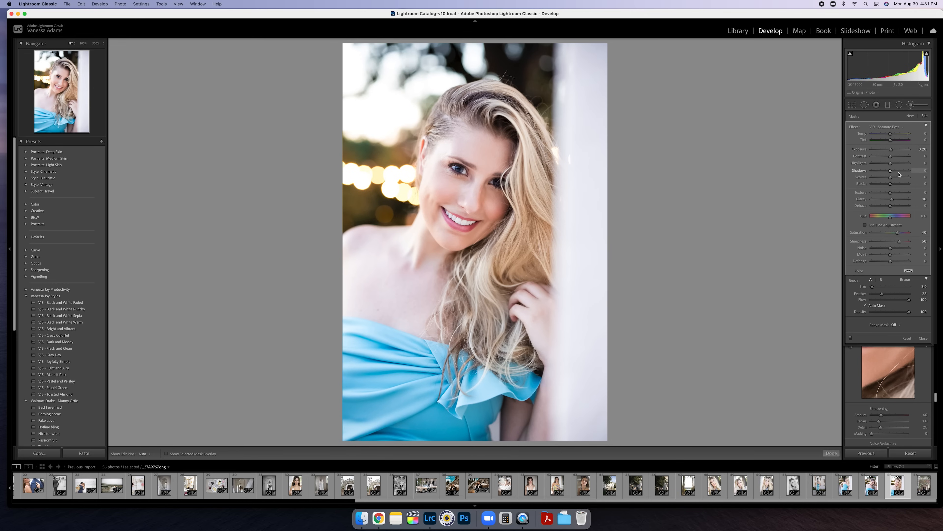
Step: Fine-tune the eye brush's Shadows and slightly lower its Saturation, comparing the photo with the brush effect off and on
mouse_move(890, 170)
mouse_down()
mouse_move(898, 171)
mouse_move(890, 174)
mouse_up()
drag(892, 173, 893, 173)
drag(897, 233, 894, 234)
click(851, 339)
click(851, 338)
click(923, 338)
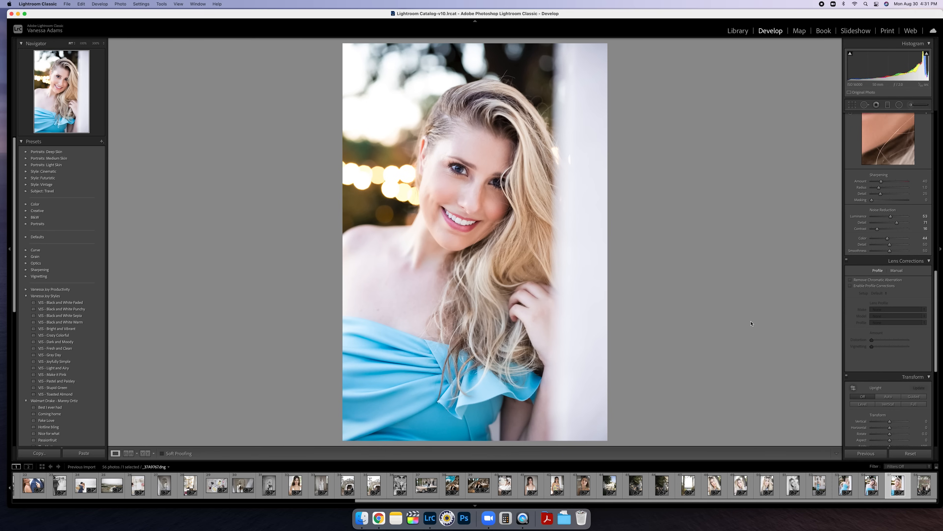
Step: Select all the photos and view them together in the Library's Survey view with the surrounding panels hidden
key(super+a)
key(g)
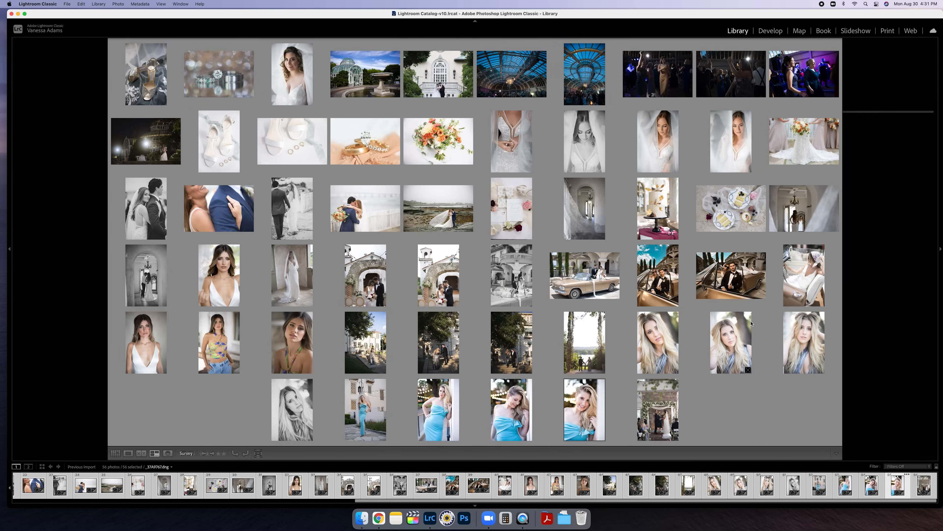
key(shift+Tab)
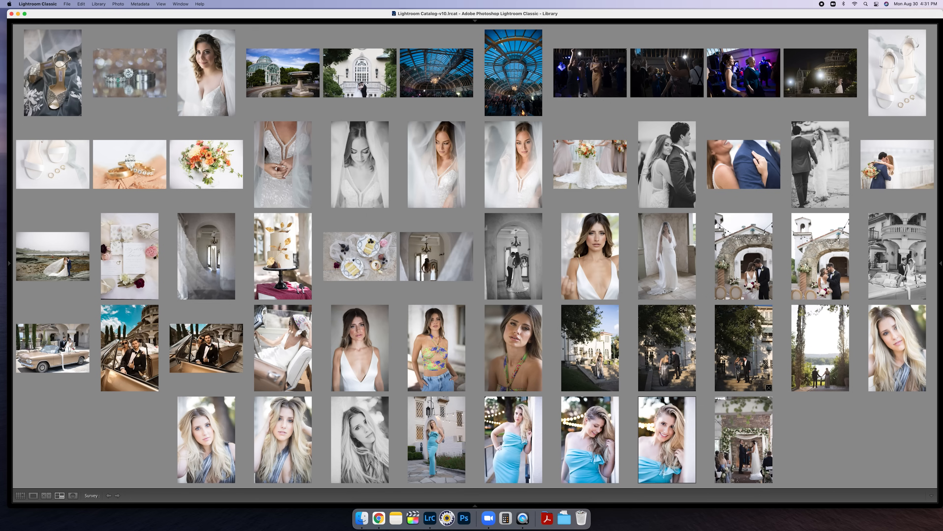